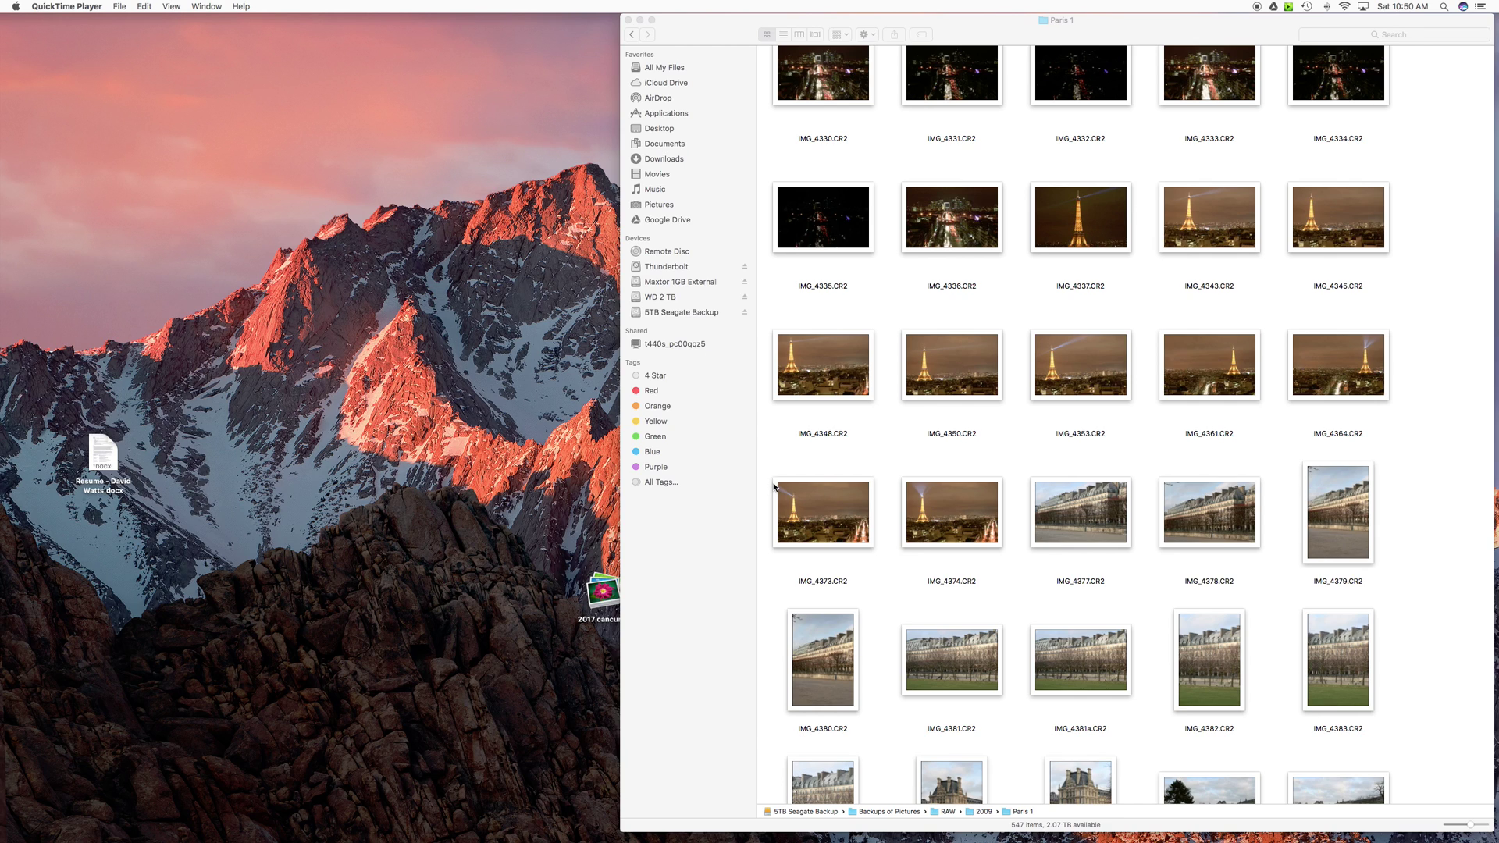
- Open IMG_4374.CR2 in Luminar and straighten the photo by about 1.01° with a crop locked to its original ratio
{"action": "double_click", "coordinate": [963, 534]}
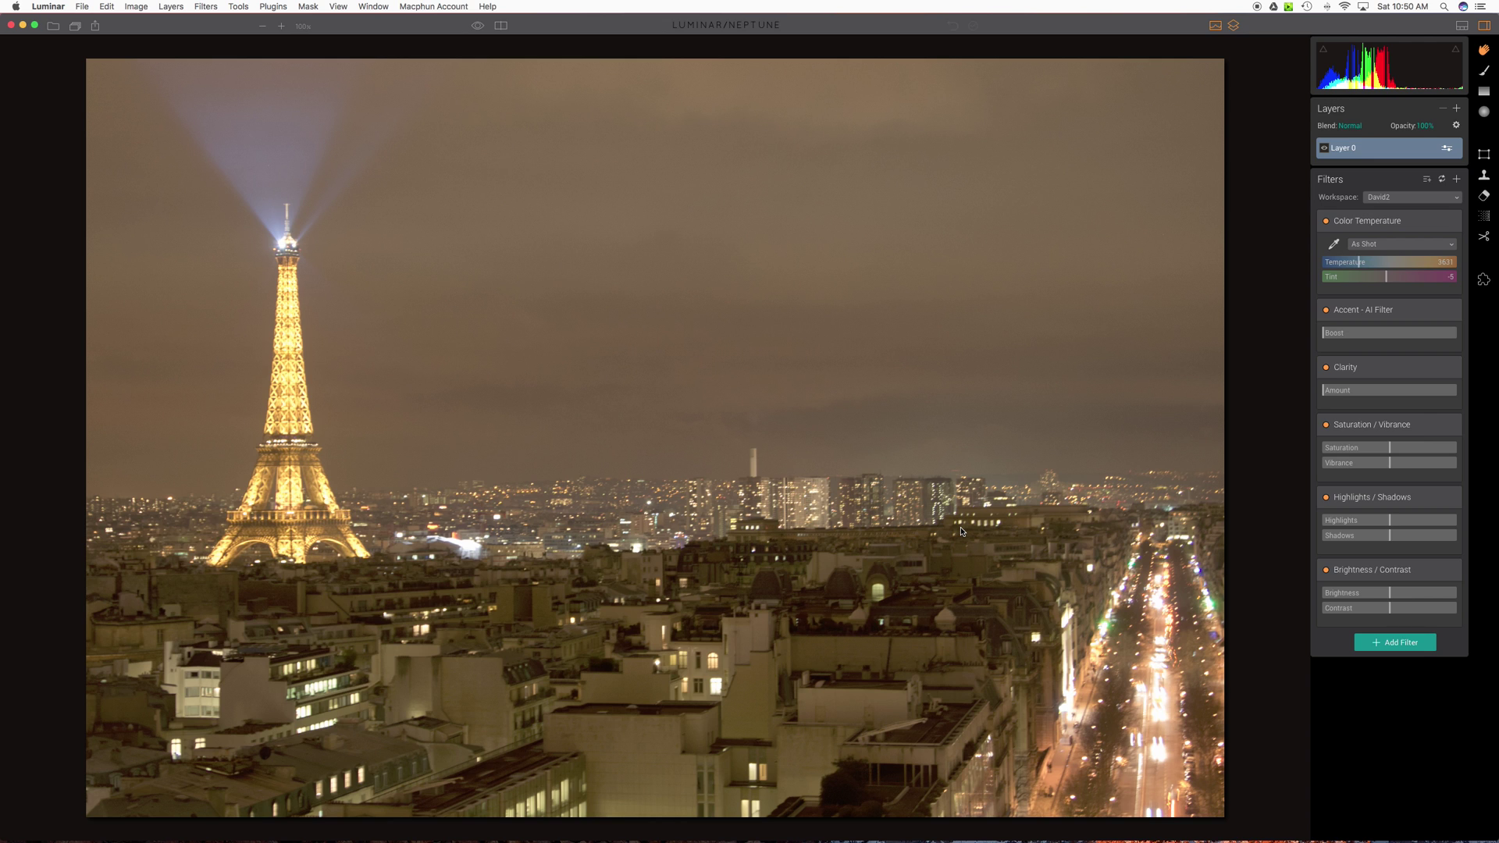
{"action": "left_click", "coordinate": [1483, 237]}
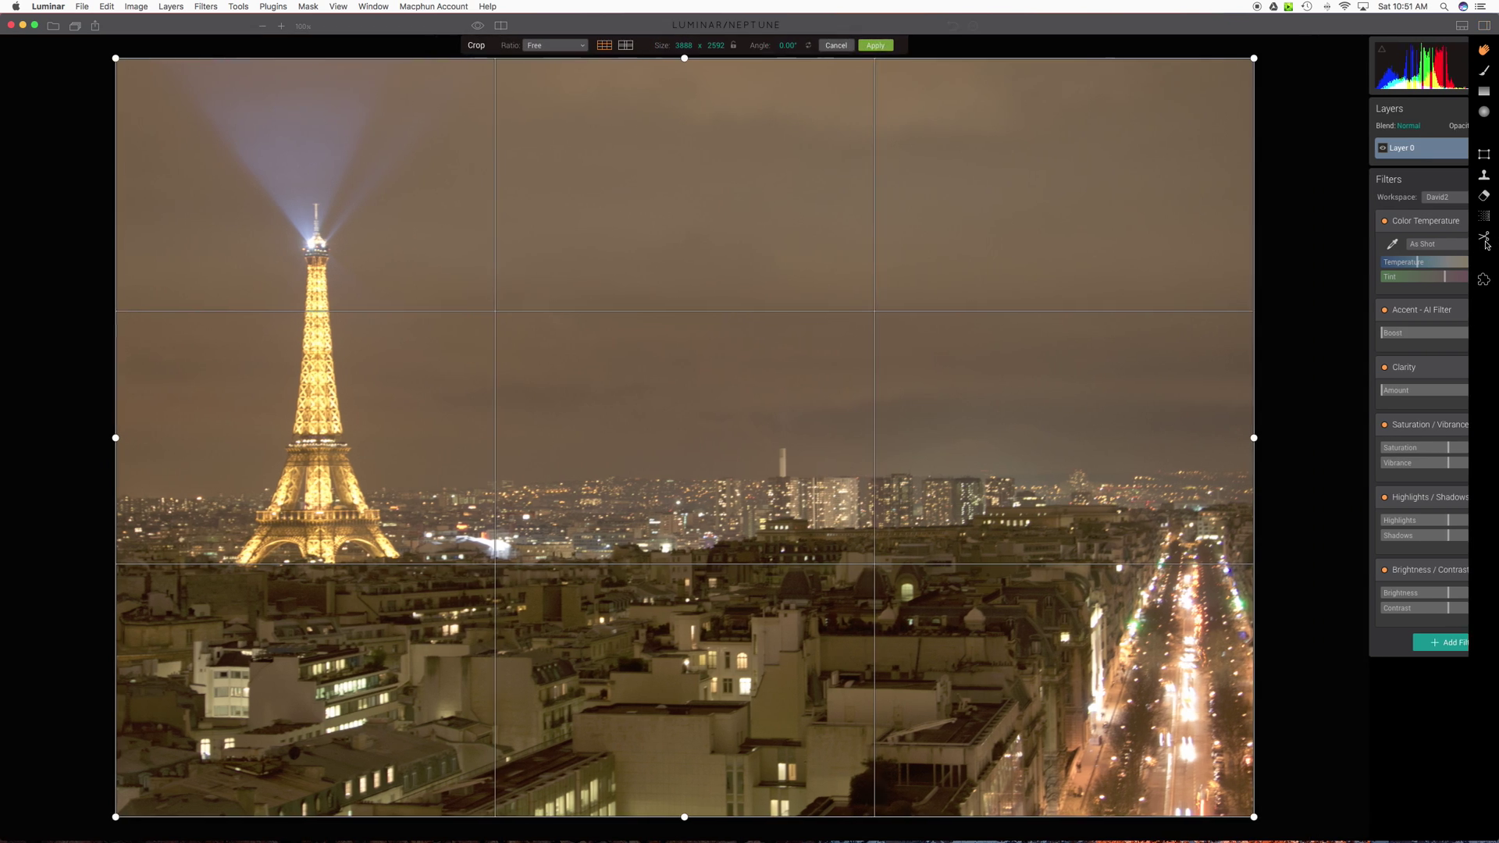
{"action": "left_click", "coordinate": [635, 49]}
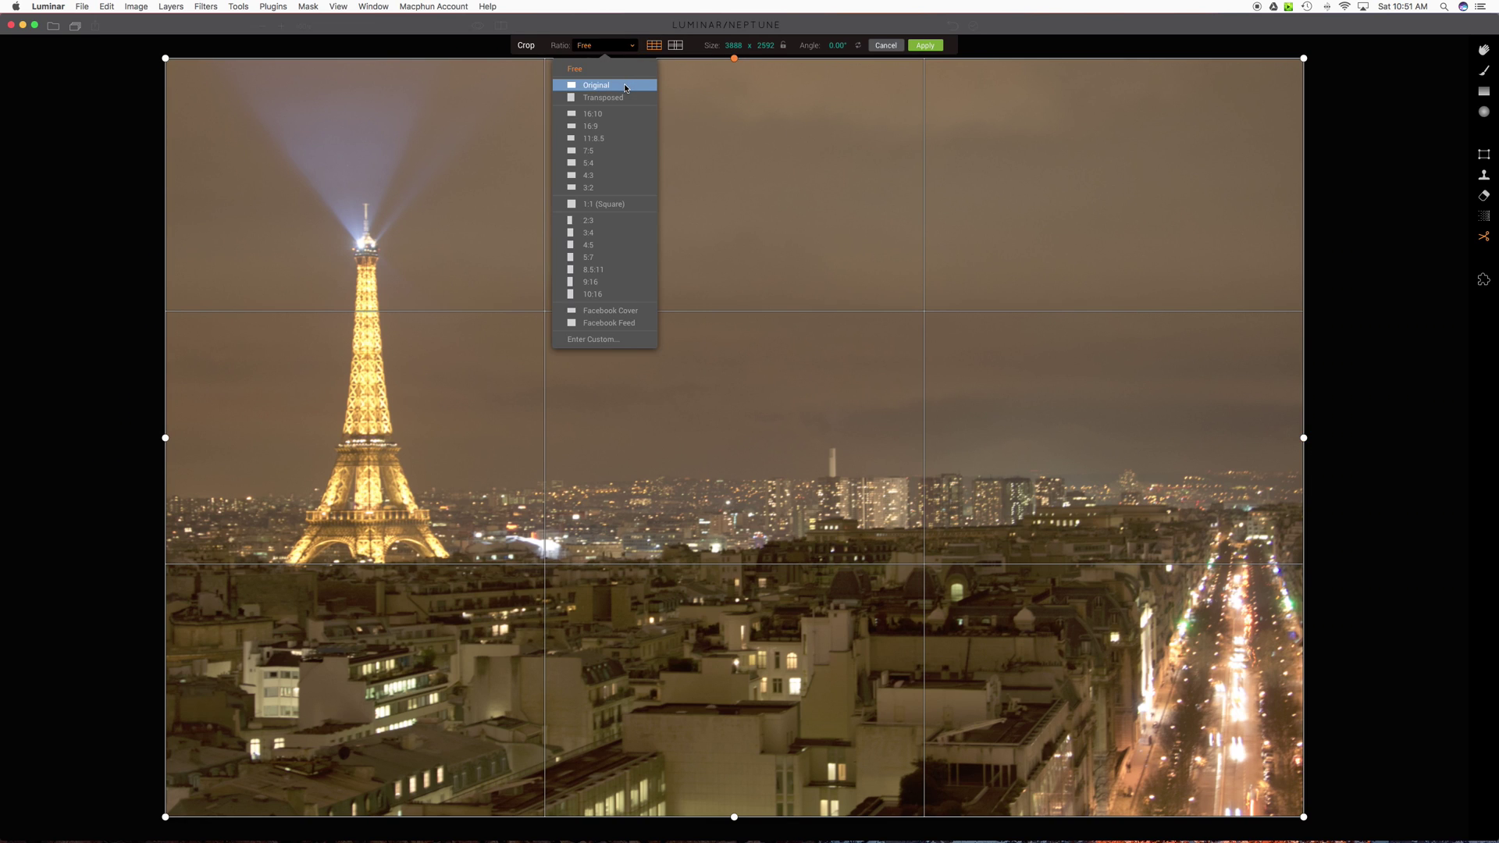
{"action": "left_click", "coordinate": [625, 86]}
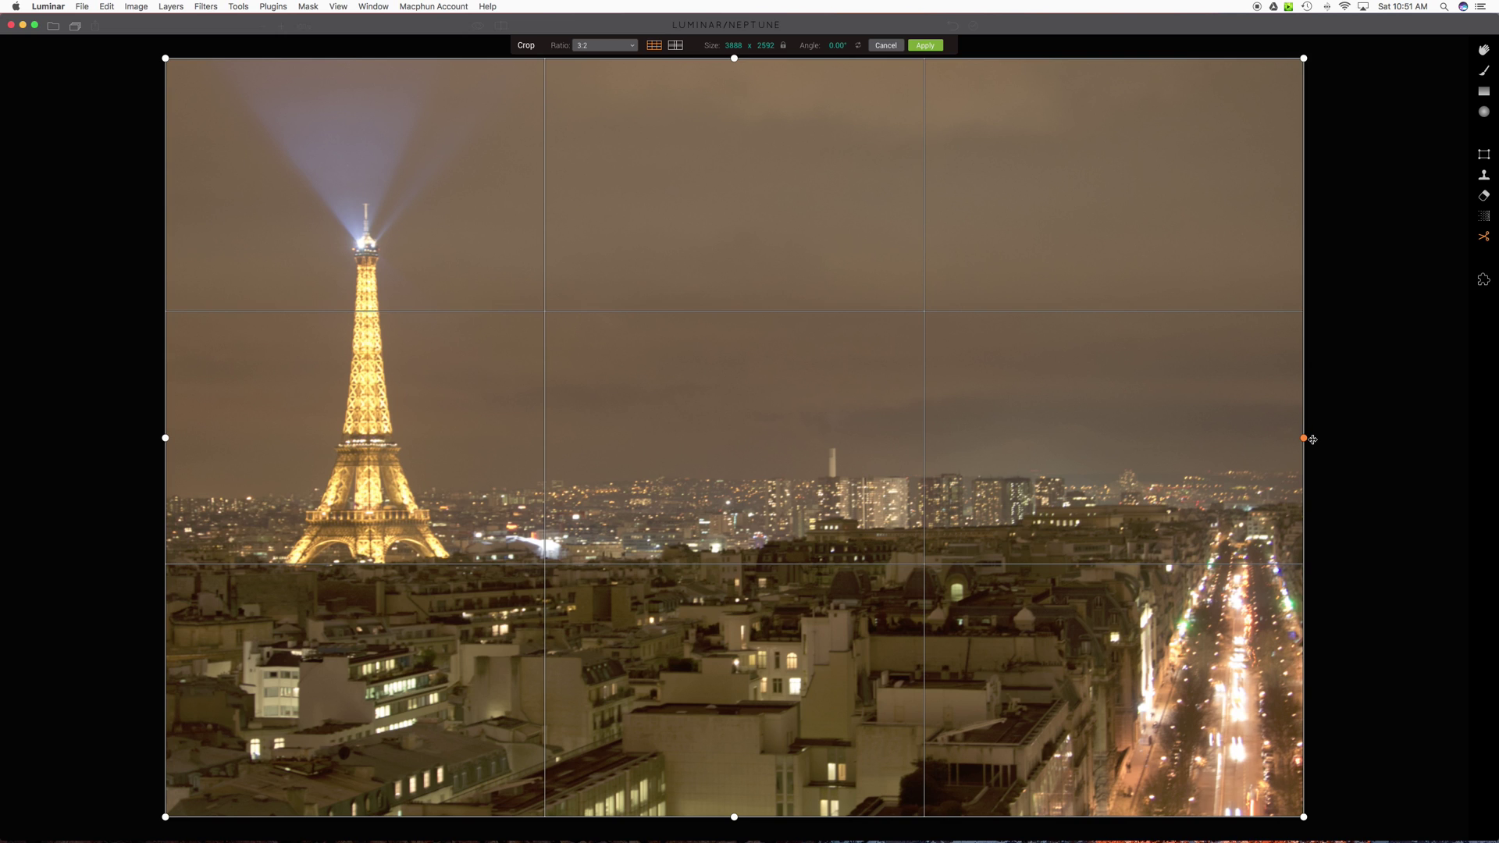
{"action": "left_click_drag", "start_coordinate": [1321, 439], "coordinate": [1318, 461]}
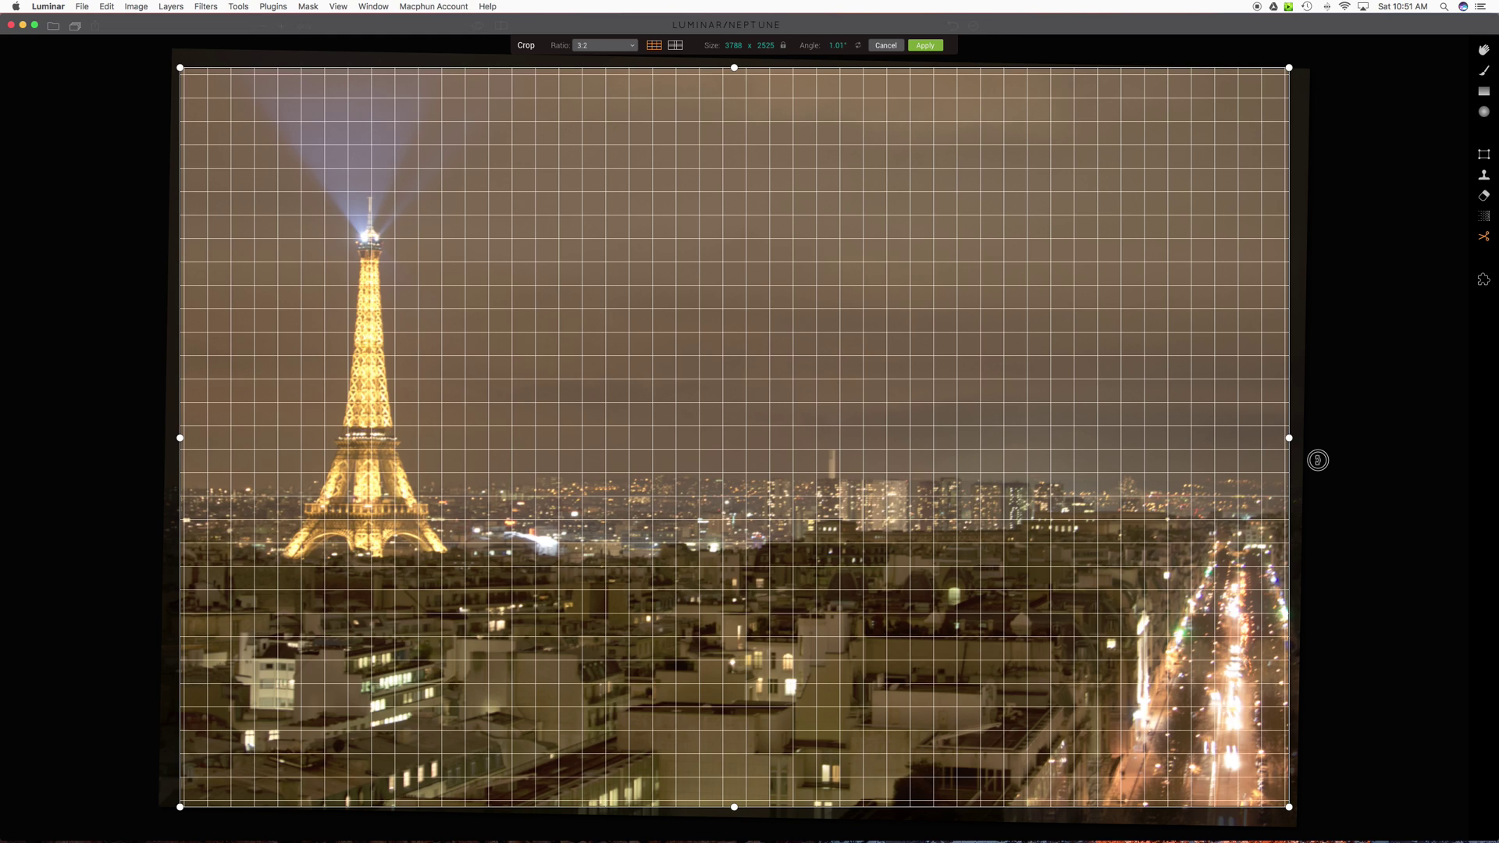
{"action": "left_click_drag", "start_coordinate": [1318, 461], "coordinate": [1318, 461]}
{"action": "key", "text": "Return"}
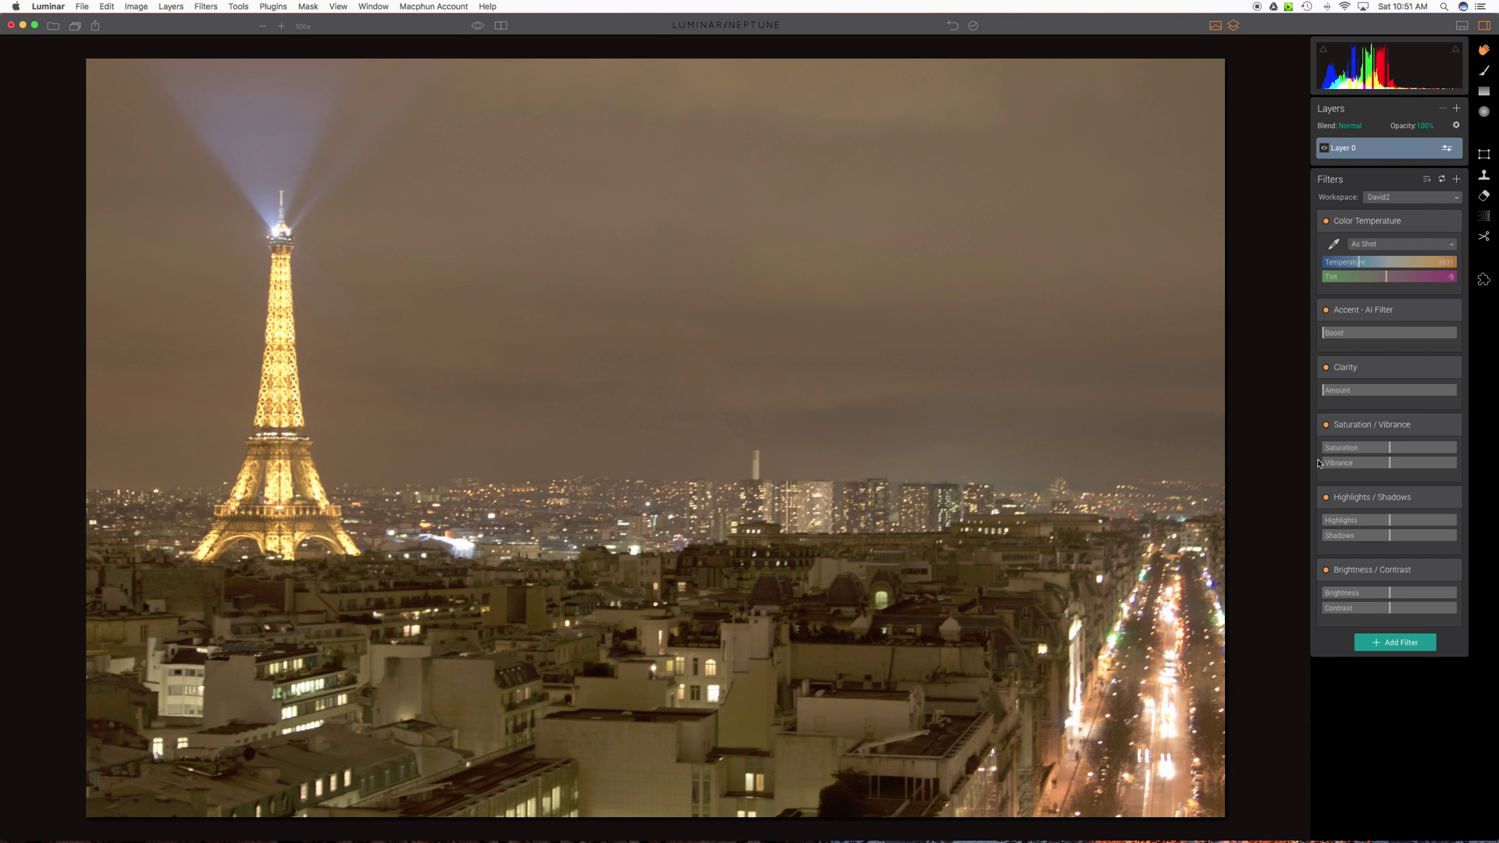
- Set the Accent AI filter's boost to 33
{"action": "left_click", "coordinate": [1349, 338]}
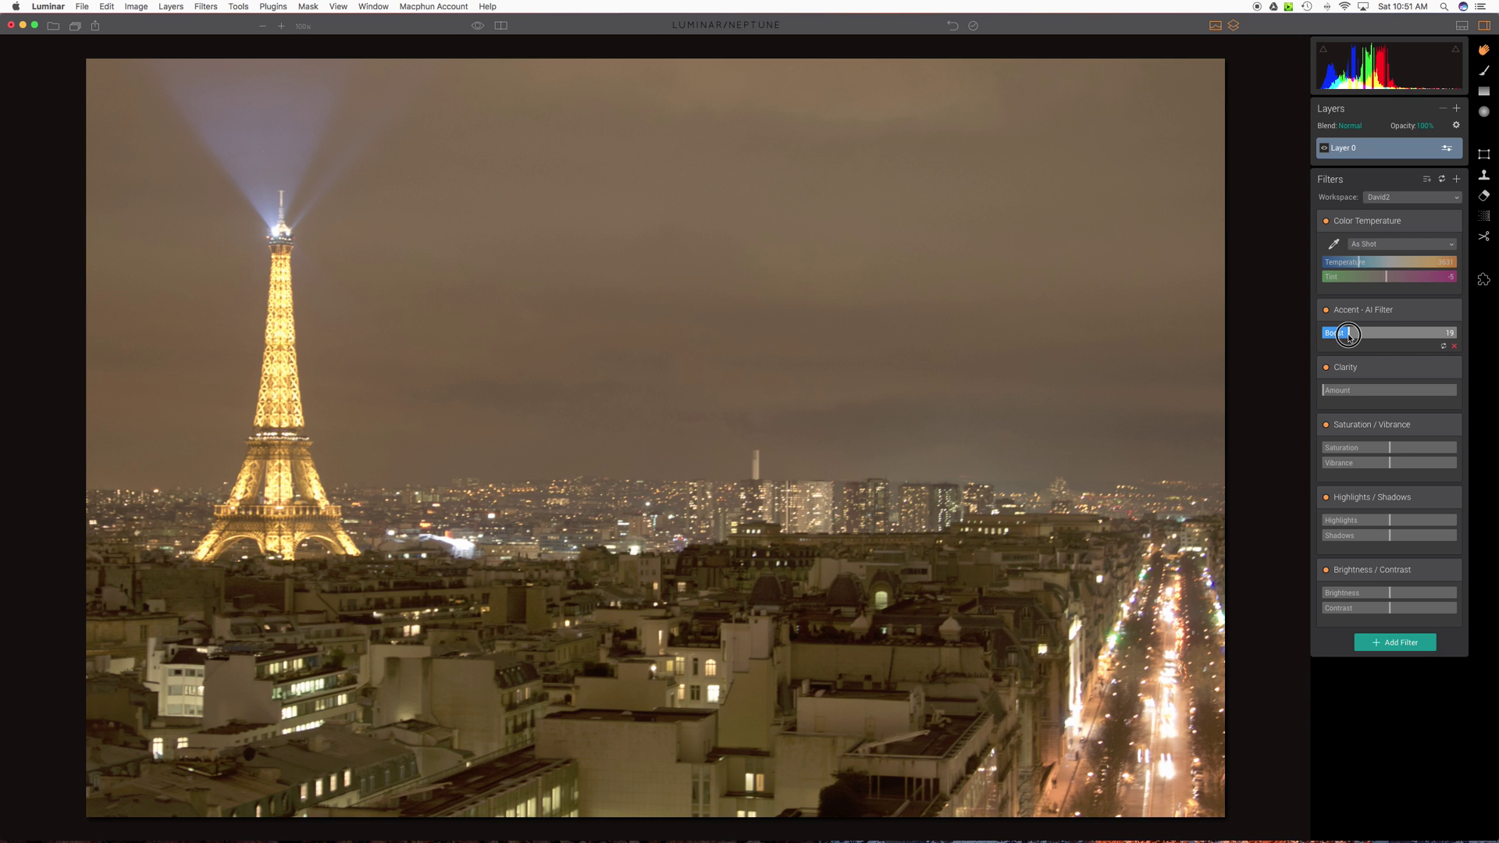
{"action": "left_click", "coordinate": [1367, 336]}
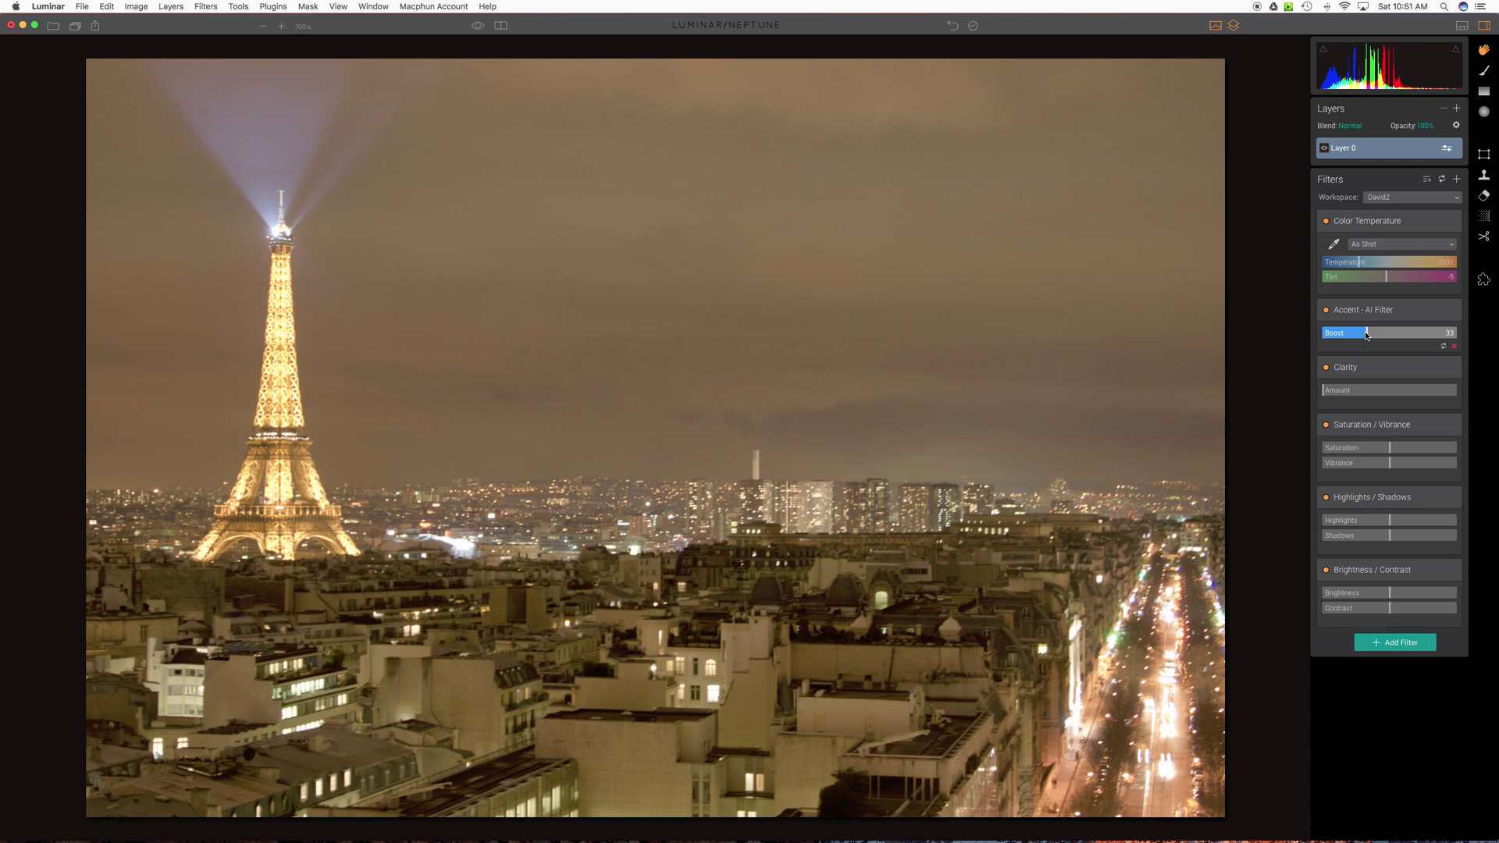
- Correct the white balance by sampling the bright building front at the photo's lower left as neutral, and fine-tune the color temperature
{"action": "left_click", "coordinate": [1334, 245]}
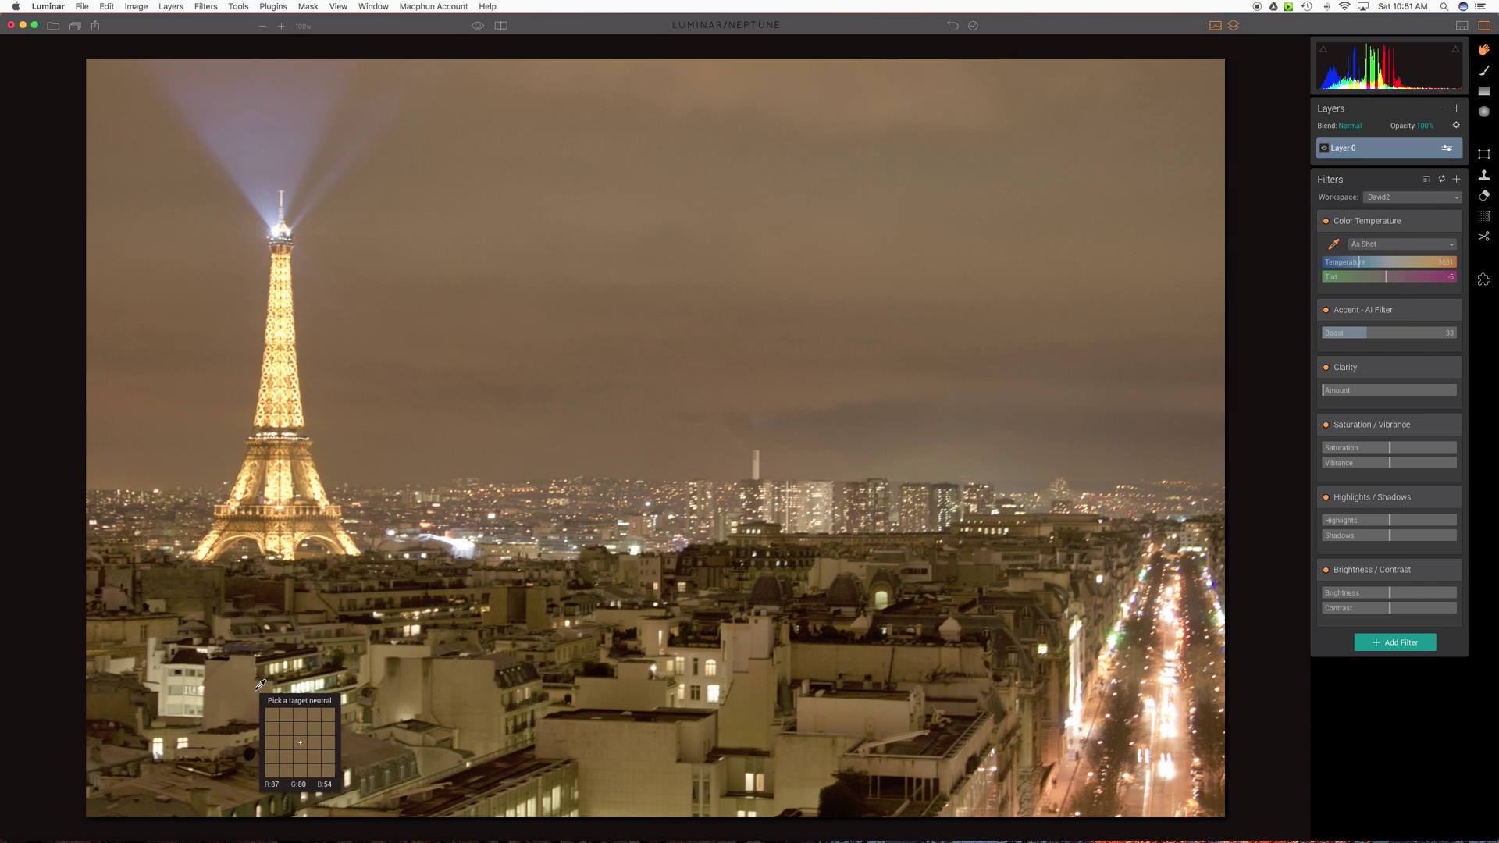
{"action": "left_click", "coordinate": [190, 680]}
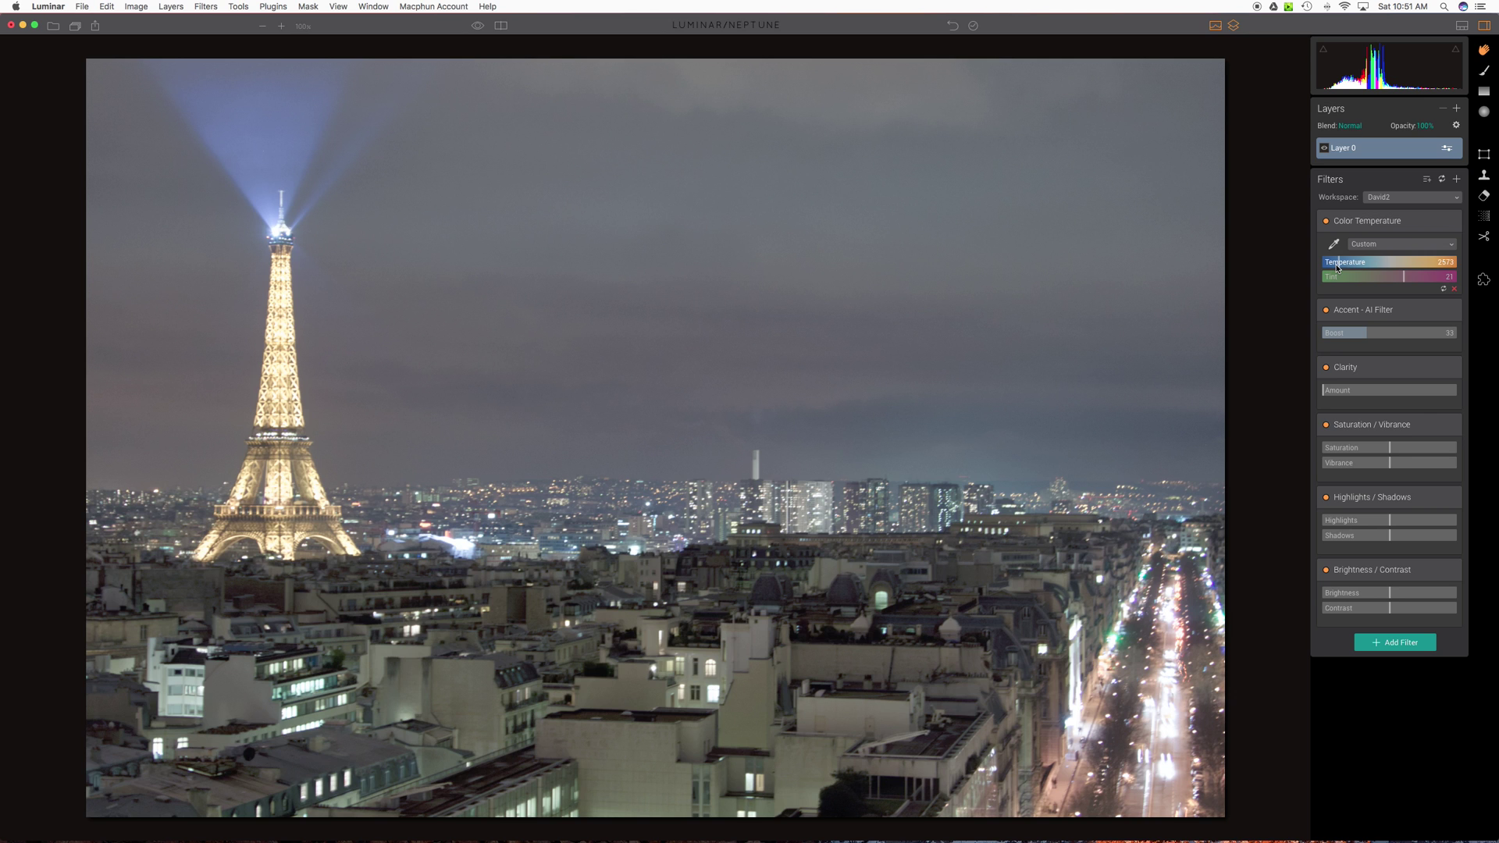
{"action": "mouse_move", "coordinate": [1339, 266]}
{"action": "left_mouse_down"}
{"action": "mouse_move", "coordinate": [1403, 264]}
{"action": "mouse_move", "coordinate": [1338, 264]}
{"action": "left_mouse_up"}
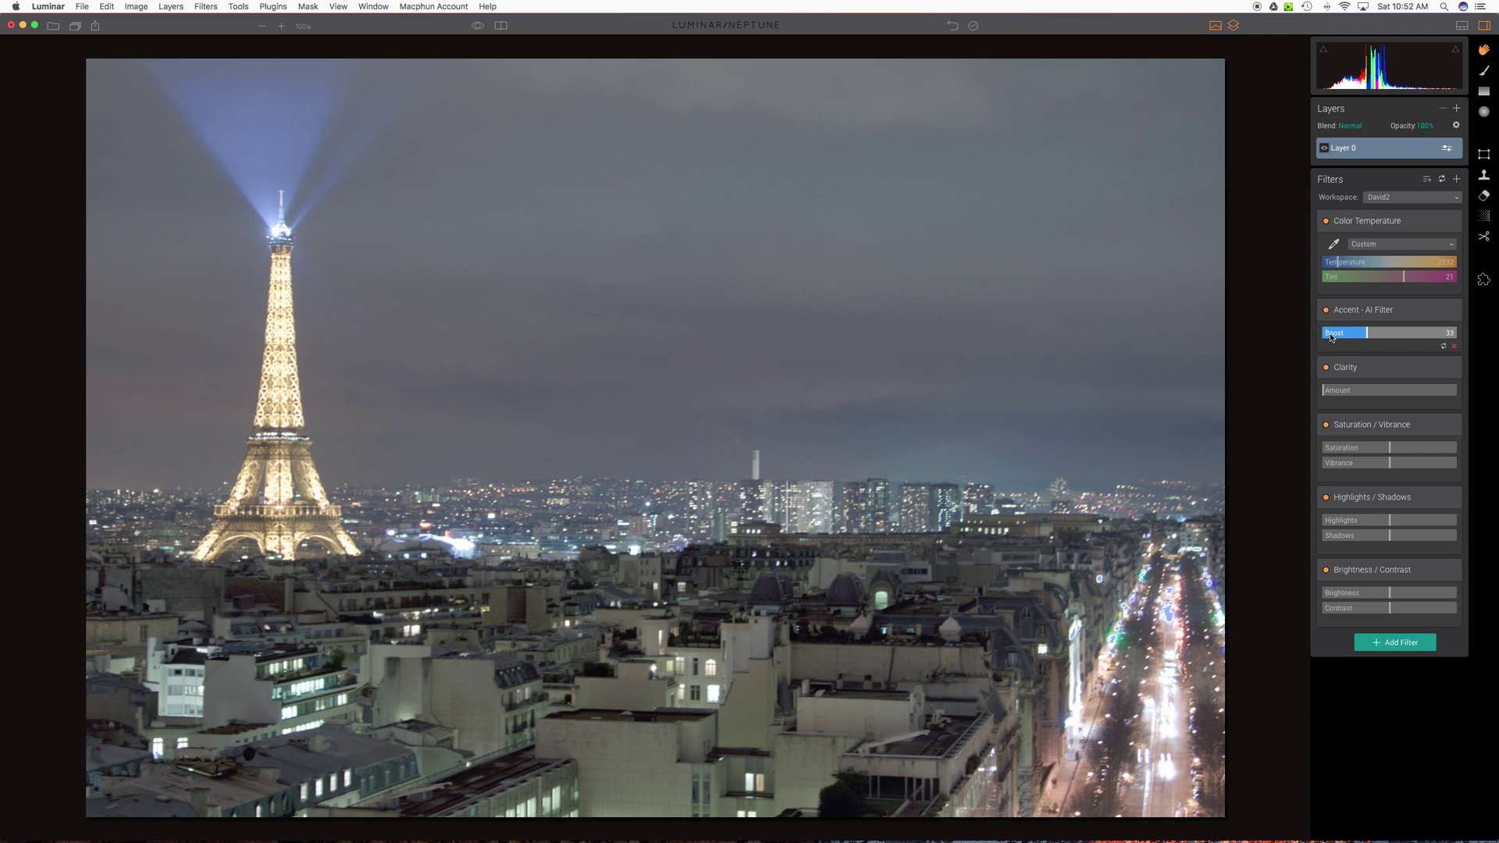
- Compare the photo with and without the Accent AI filter, and raise its boost to about 69
{"action": "left_click", "coordinate": [1326, 310]}
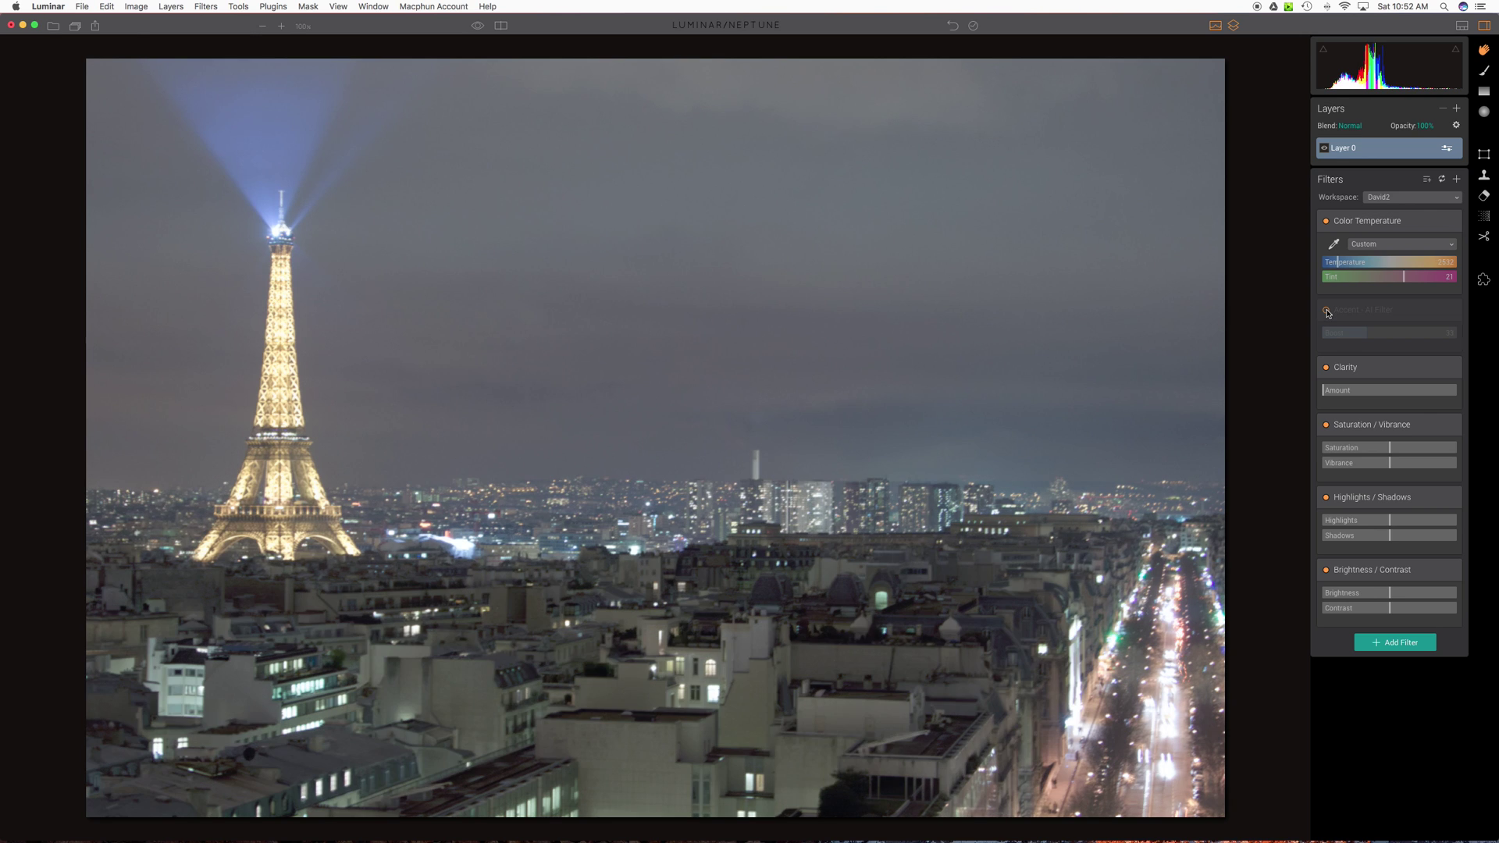
{"action": "left_click", "coordinate": [1326, 310]}
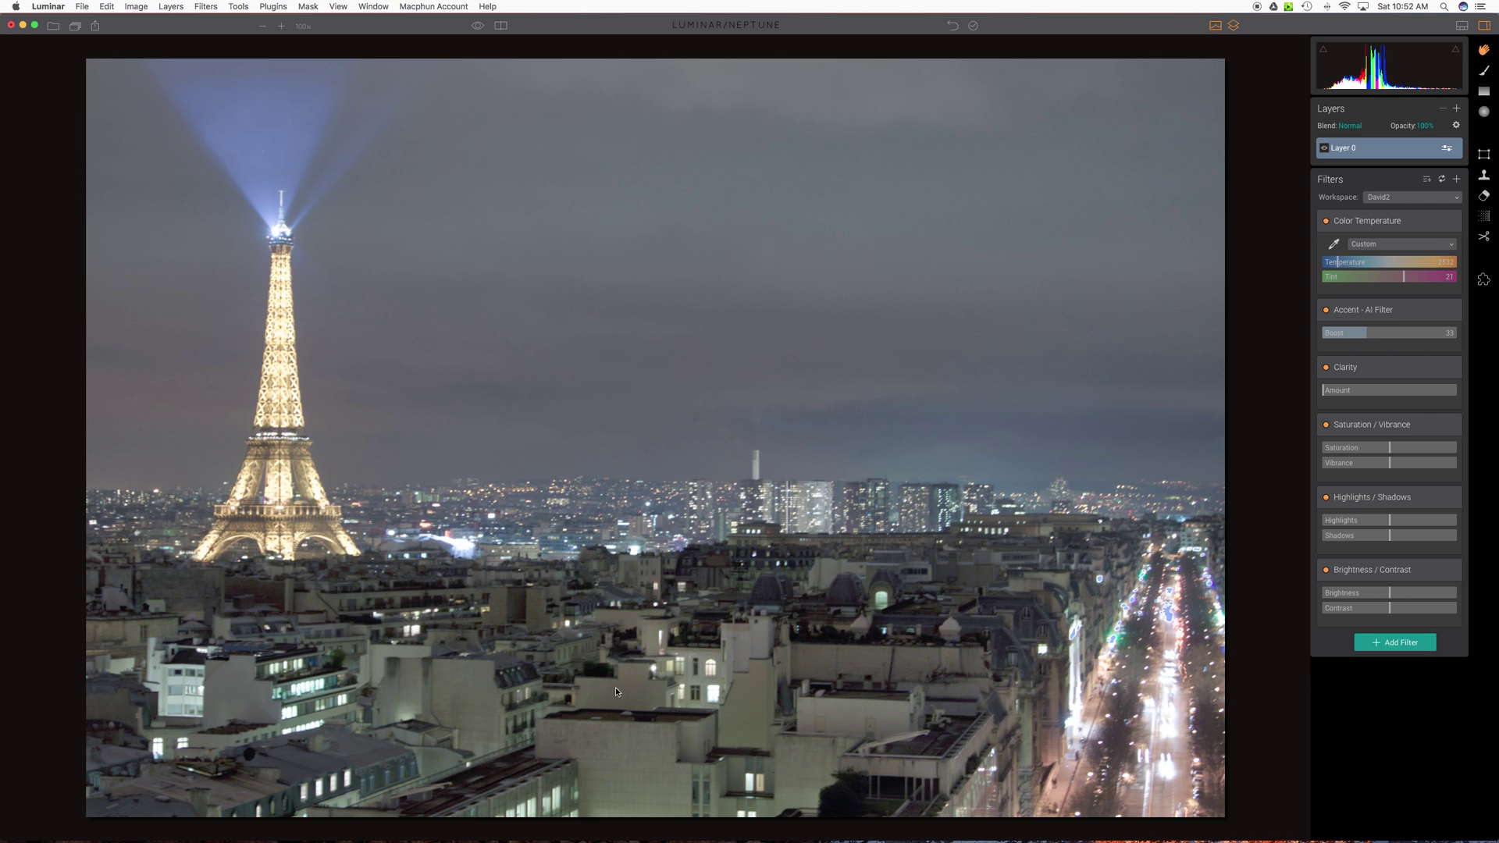
{"action": "left_click", "coordinate": [1403, 340]}
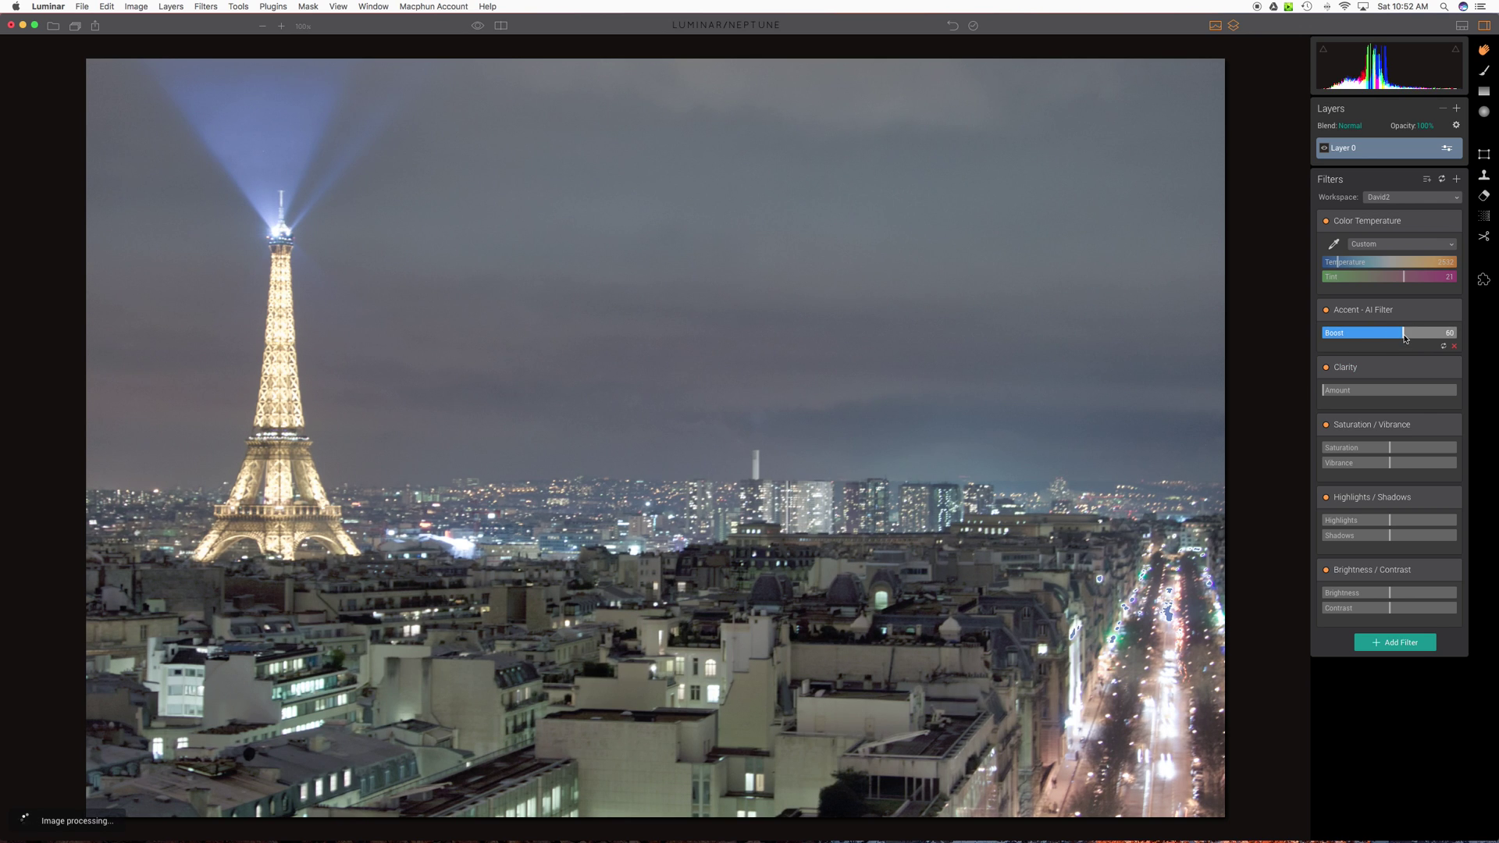
{"action": "left_click_drag", "start_coordinate": [1403, 339], "coordinate": [1417, 336]}
- Switch the Accent AI filter off and on repeatedly to examine the effect of the stronger boost
{"action": "left_click", "coordinate": [1327, 312]}
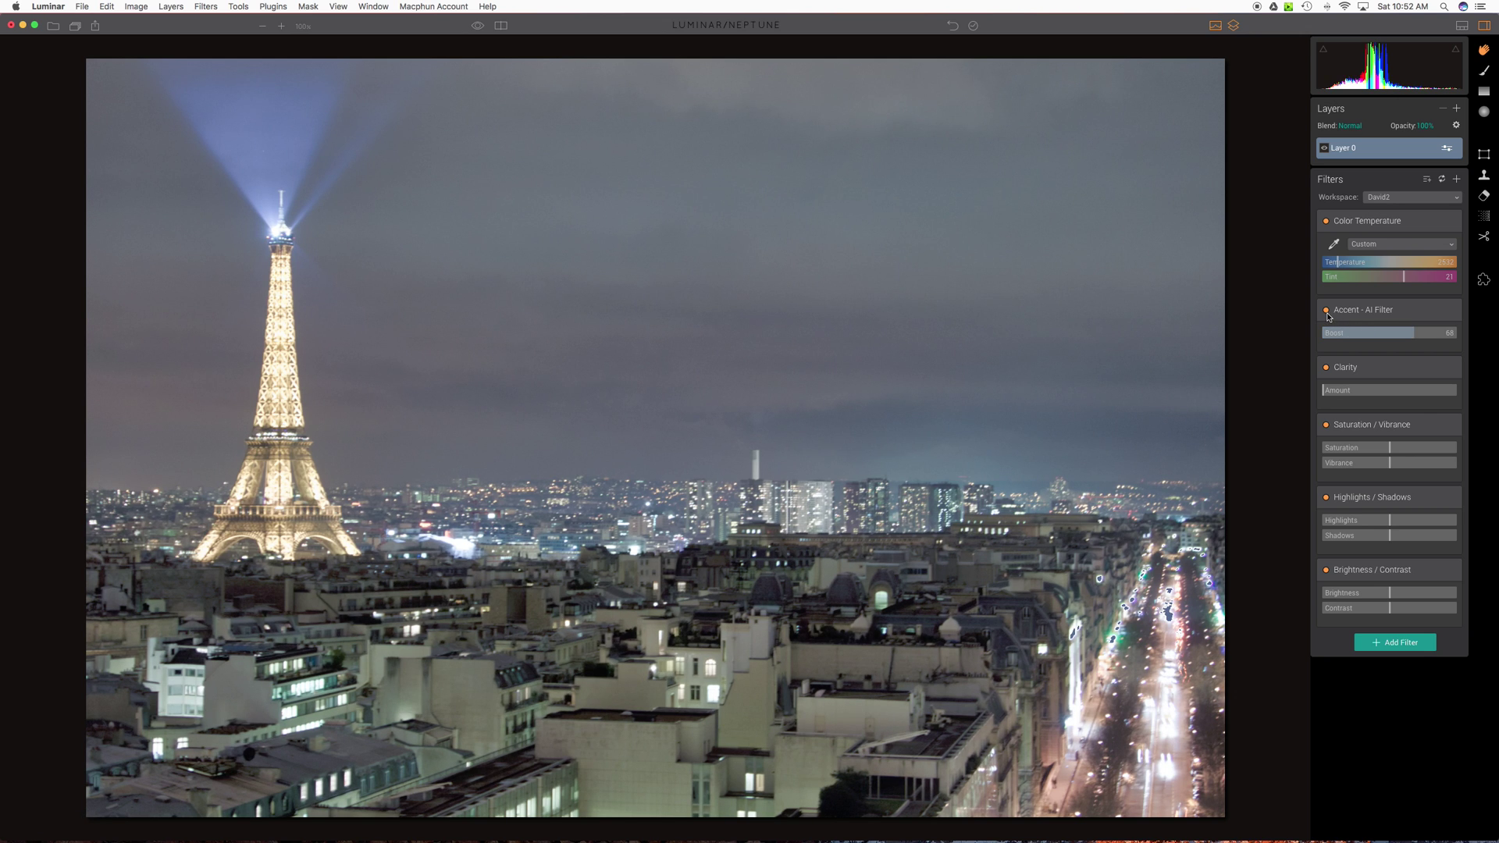
{"action": "left_click", "coordinate": [1327, 313]}
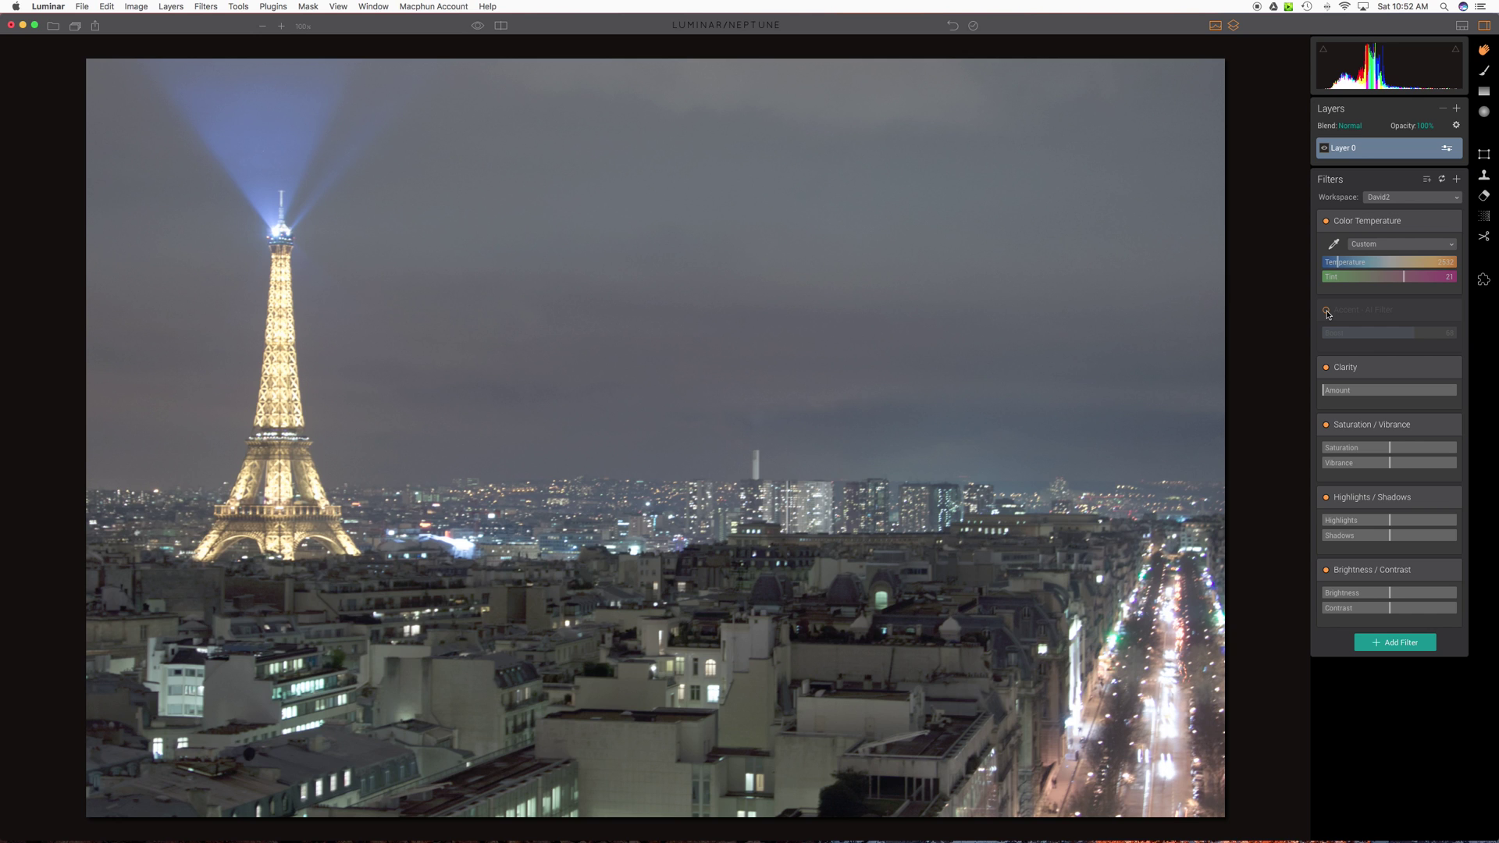
{"action": "left_click", "coordinate": [1327, 312]}
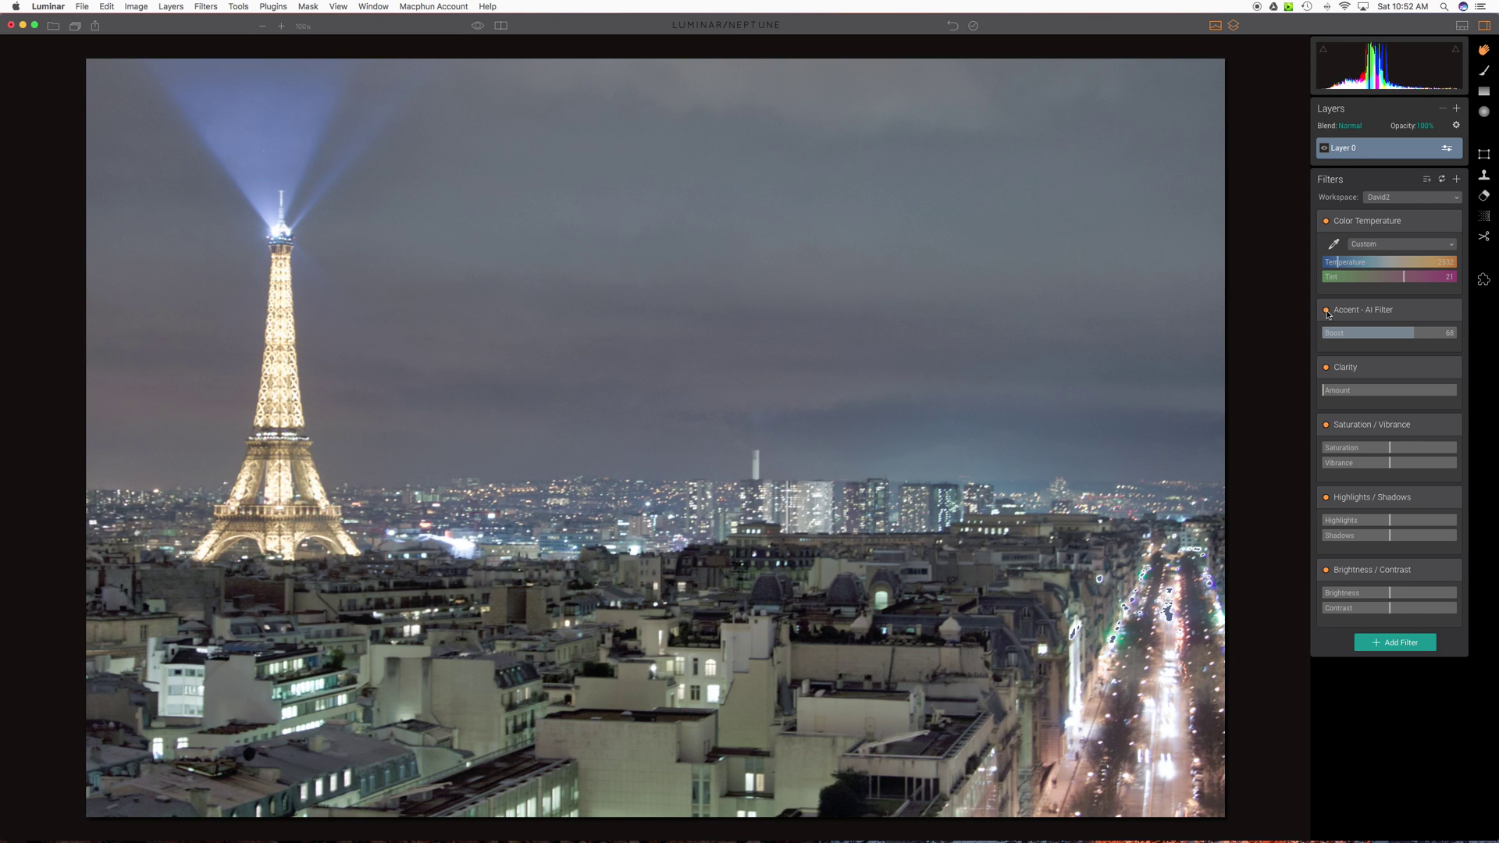
{"action": "left_click", "coordinate": [1328, 312]}
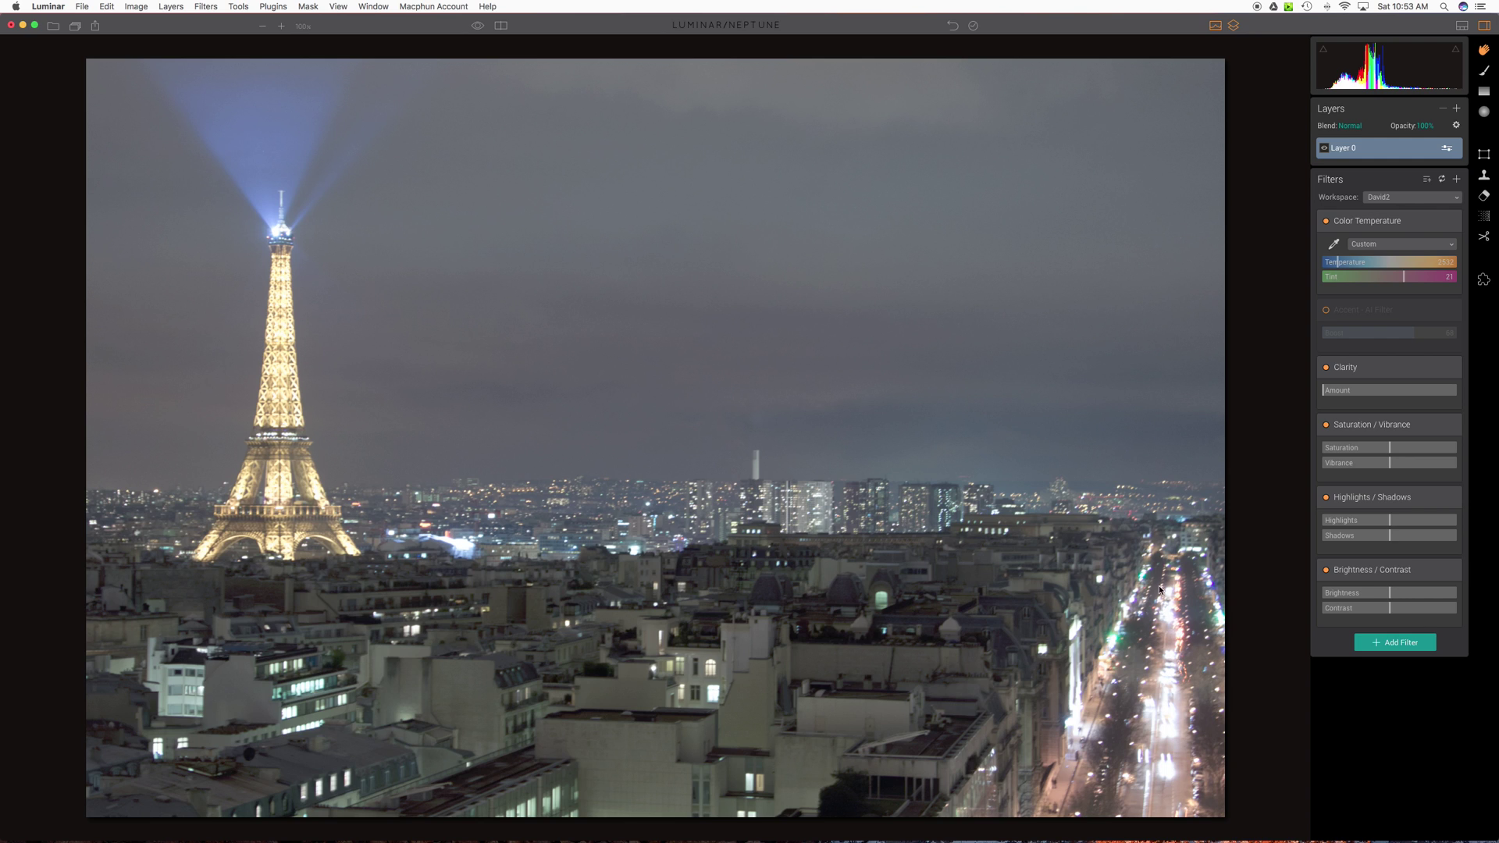
{"action": "left_click", "coordinate": [1326, 311]}
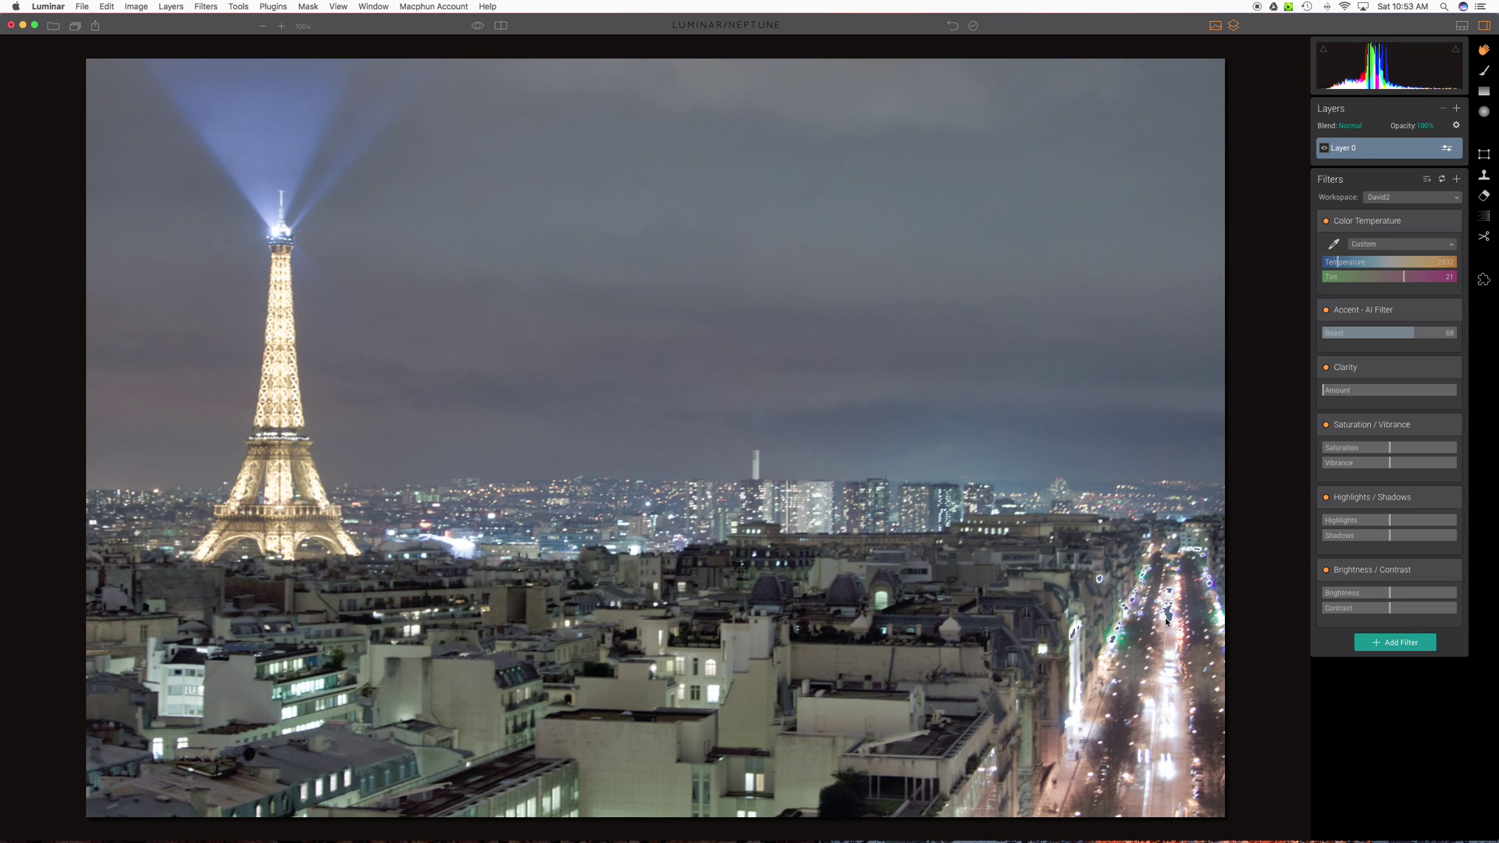
- Lower the Accent AI filter's boost to 2
{"action": "left_click", "coordinate": [1365, 334]}
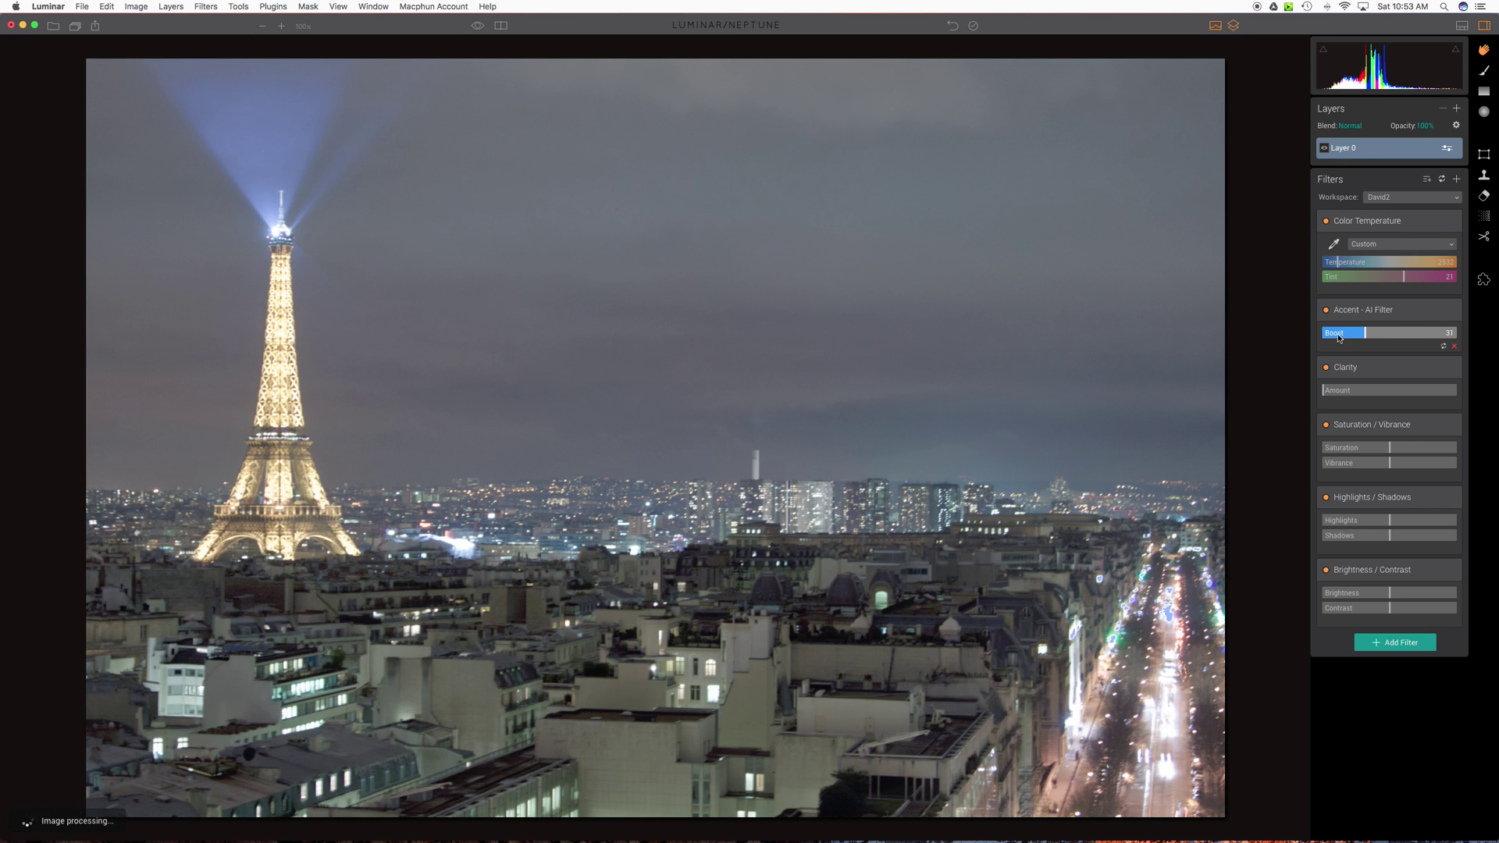
{"action": "left_click", "coordinate": [1333, 334]}
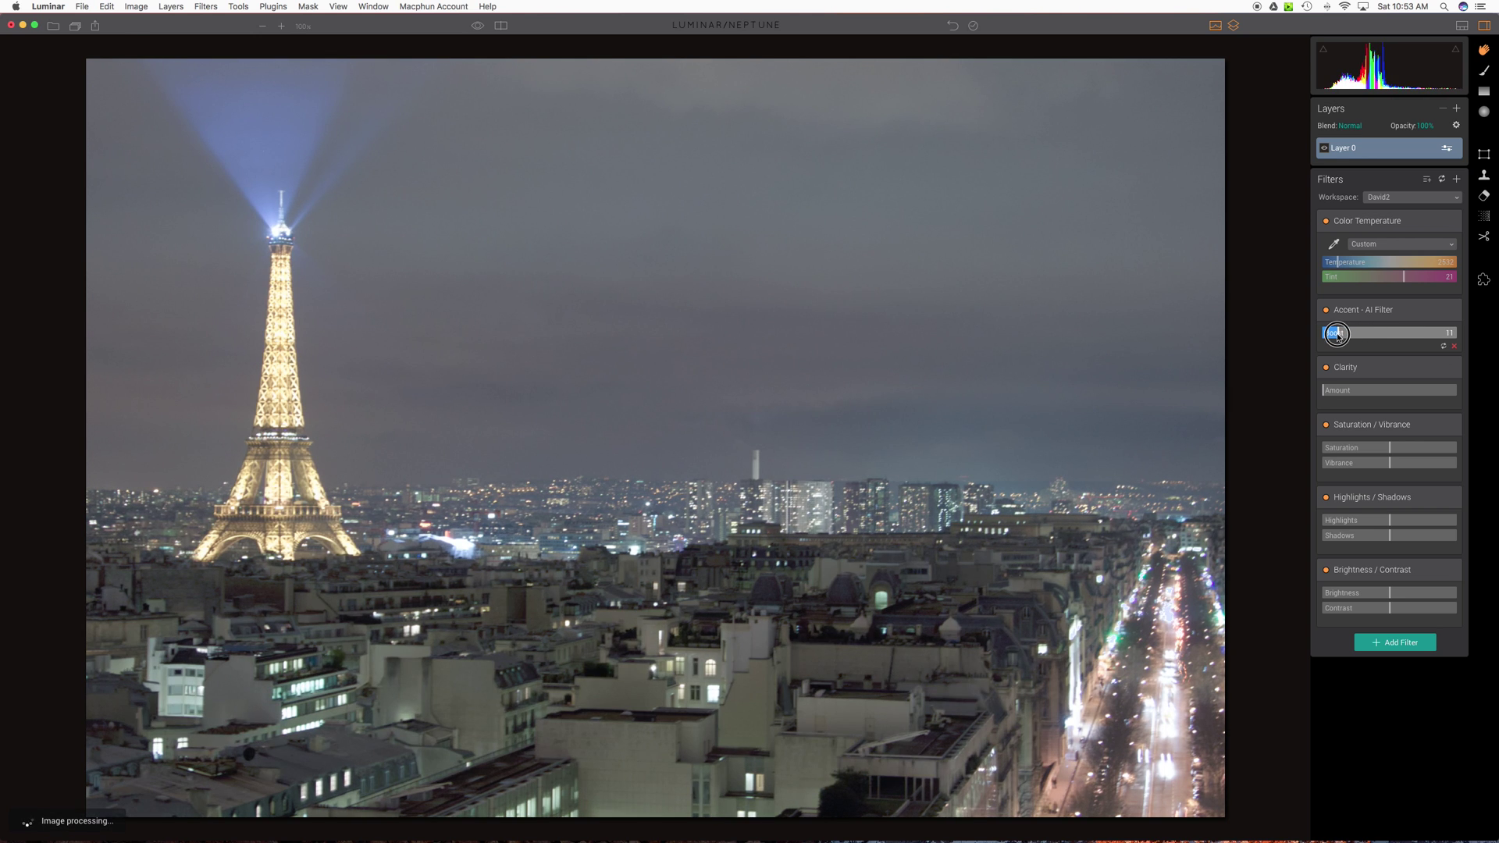
{"action": "mouse_move", "coordinate": [1332, 334]}
{"action": "left_mouse_down"}
{"action": "mouse_move", "coordinate": [1311, 334]}
{"action": "mouse_move", "coordinate": [1326, 335]}
{"action": "left_mouse_up"}
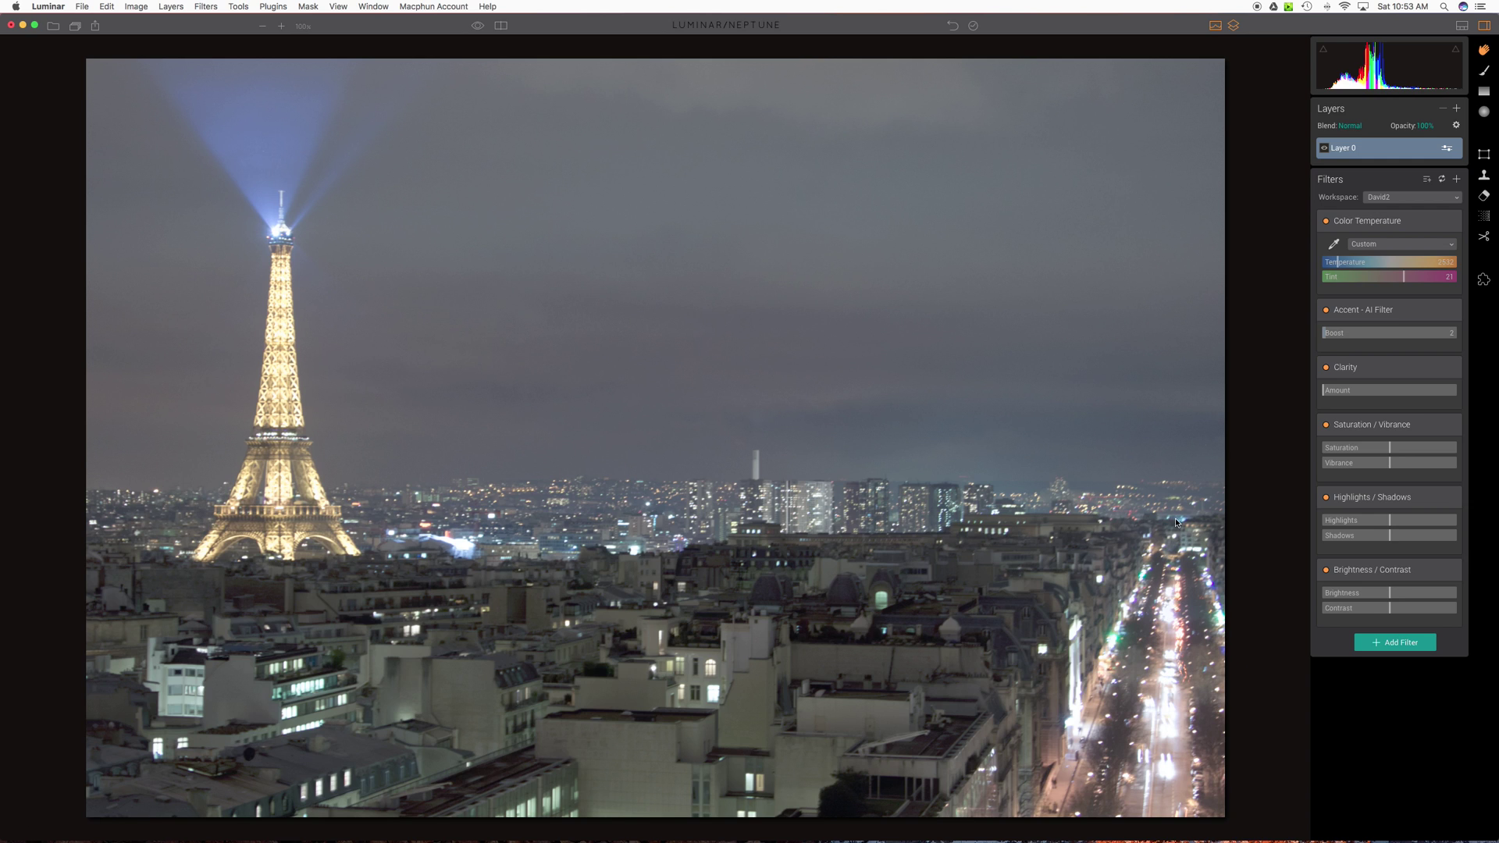
- Tighten the crop to about 3198 x 2132, repositioning it to cut out the lit avenue and keep more sky above the tower
{"action": "left_click", "coordinate": [1484, 236]}
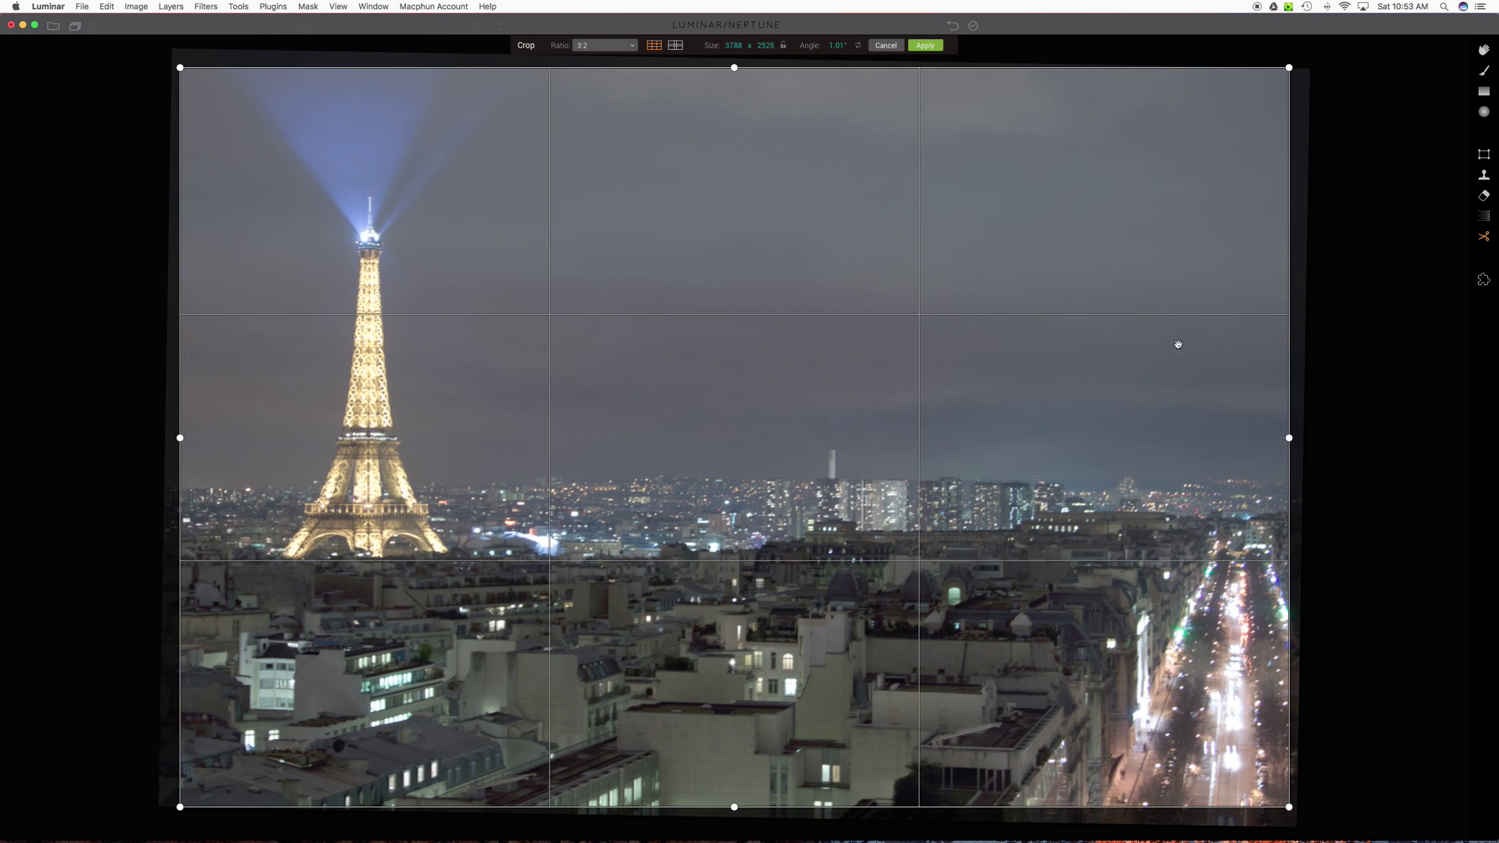
{"action": "left_click_drag", "start_coordinate": [1289, 441], "coordinate": [1207, 433]}
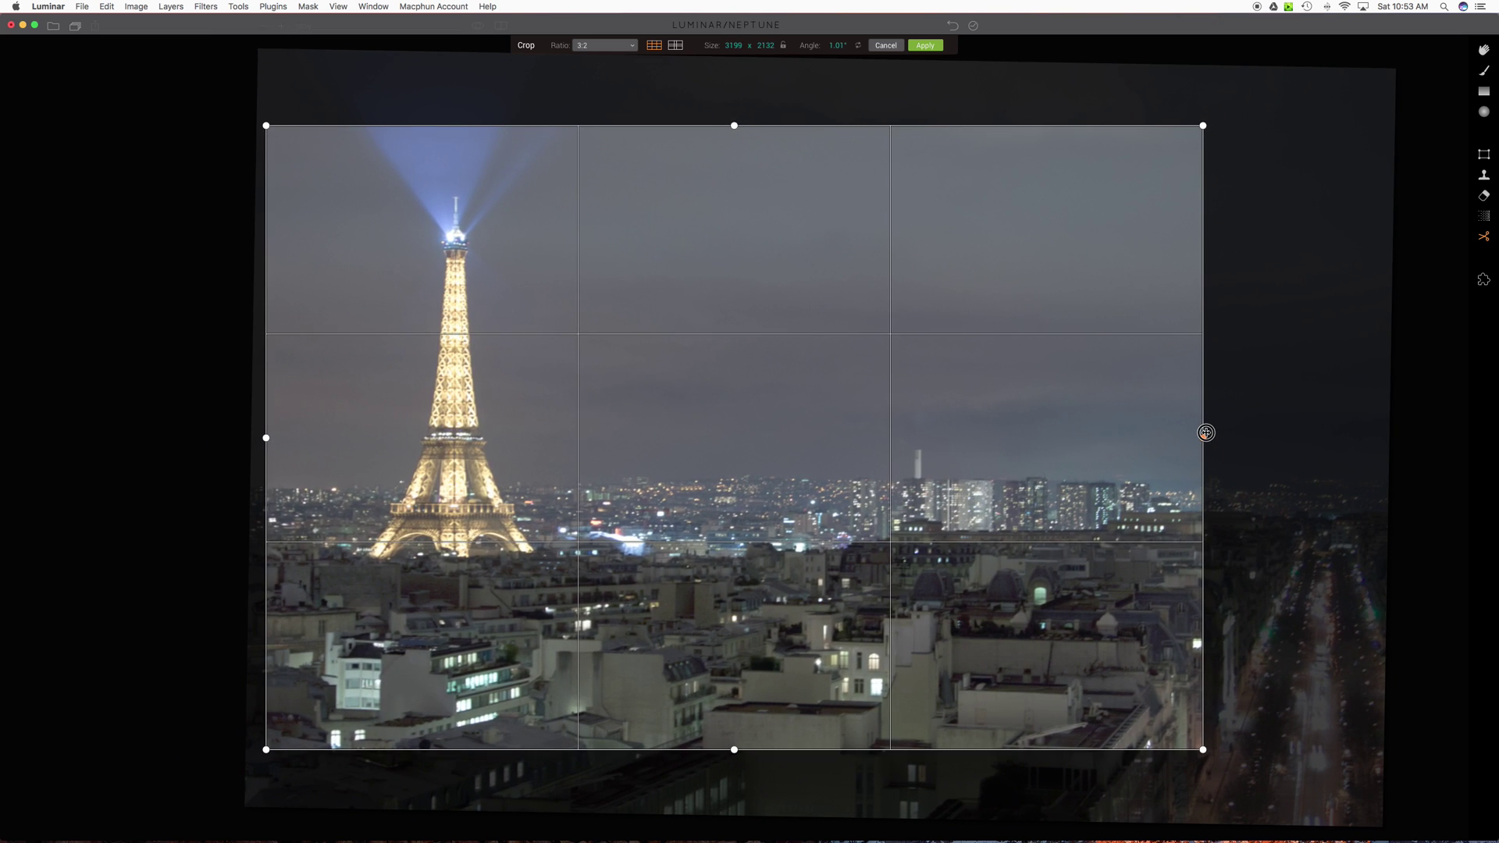
{"action": "left_click_drag", "start_coordinate": [1008, 503], "coordinate": [1055, 515]}
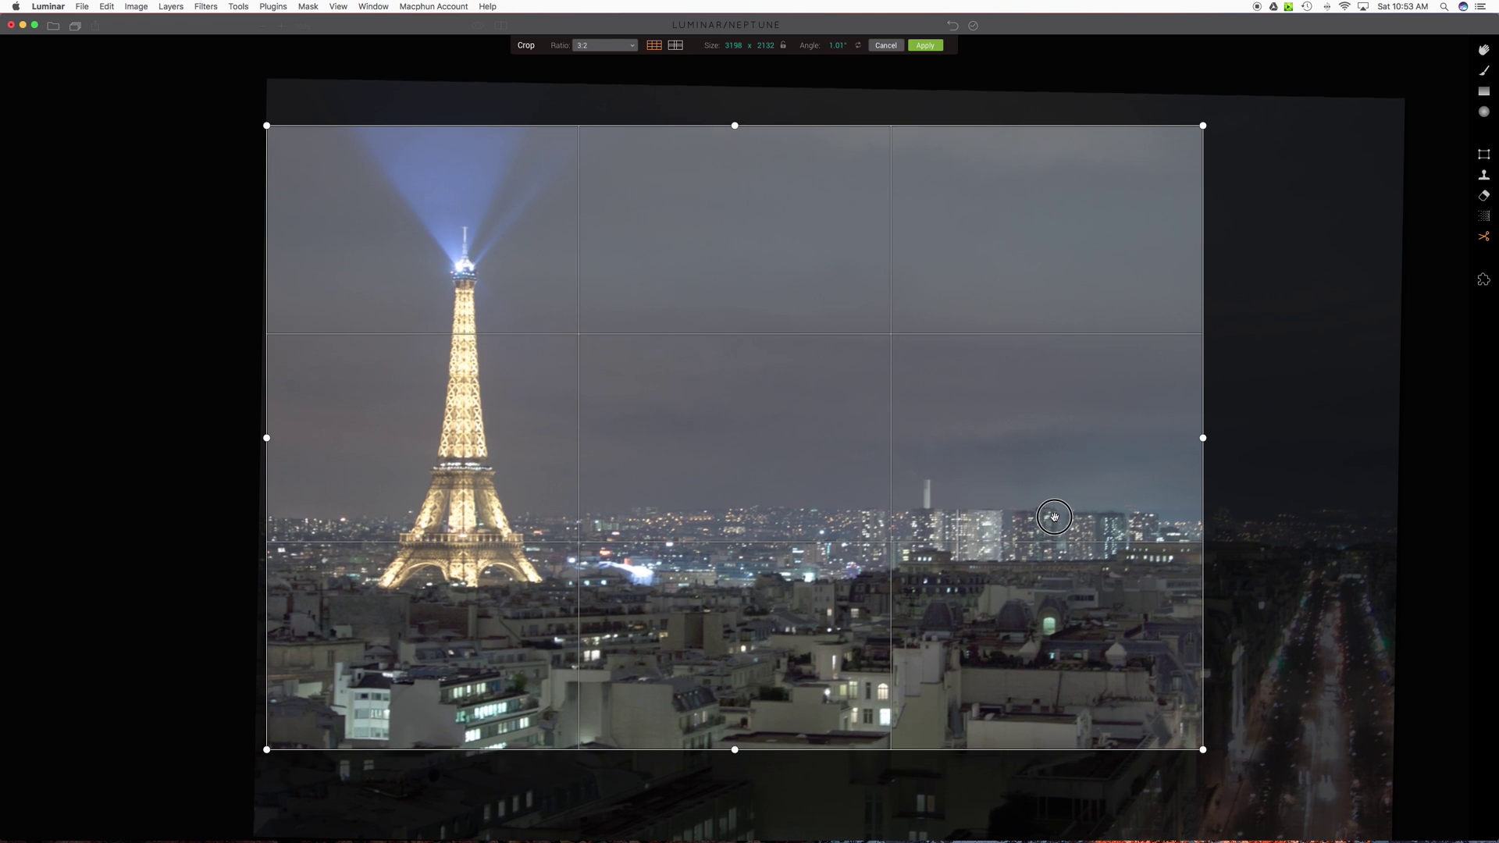
{"action": "key", "text": "Return"}
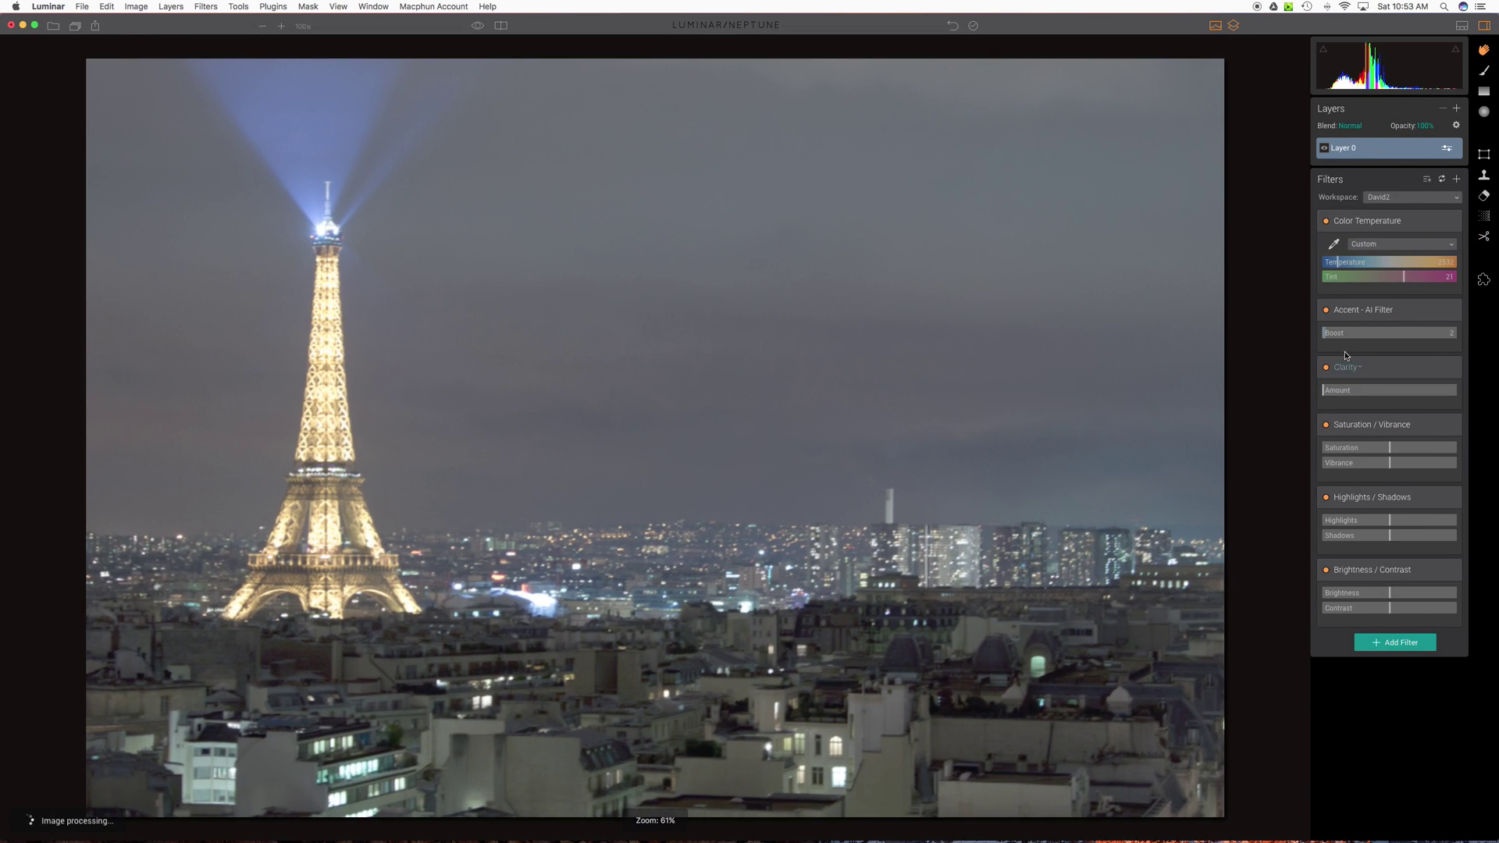
- Set the Accent AI filter's boost to 41 and the Clarity amount to 29
{"action": "left_click", "coordinate": [1361, 334]}
{"action": "mouse_move", "coordinate": [1361, 334]}
{"action": "left_mouse_down"}
{"action": "mouse_move", "coordinate": [1392, 335]}
{"action": "mouse_move", "coordinate": [1362, 335]}
{"action": "mouse_move", "coordinate": [1378, 335]}
{"action": "left_mouse_up"}
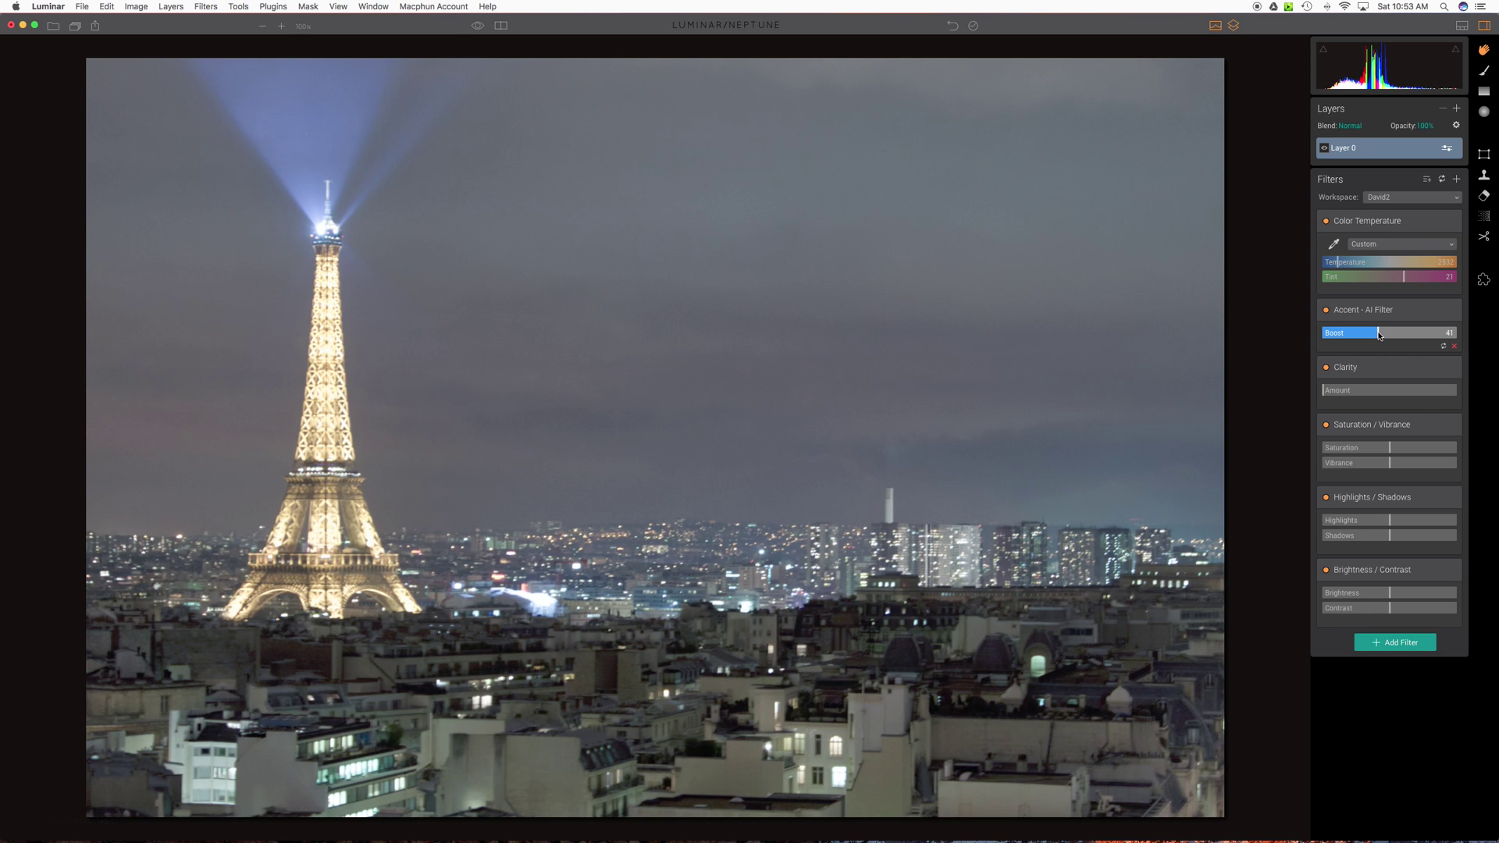
{"action": "left_click_drag", "start_coordinate": [1347, 394], "coordinate": [1366, 394]}
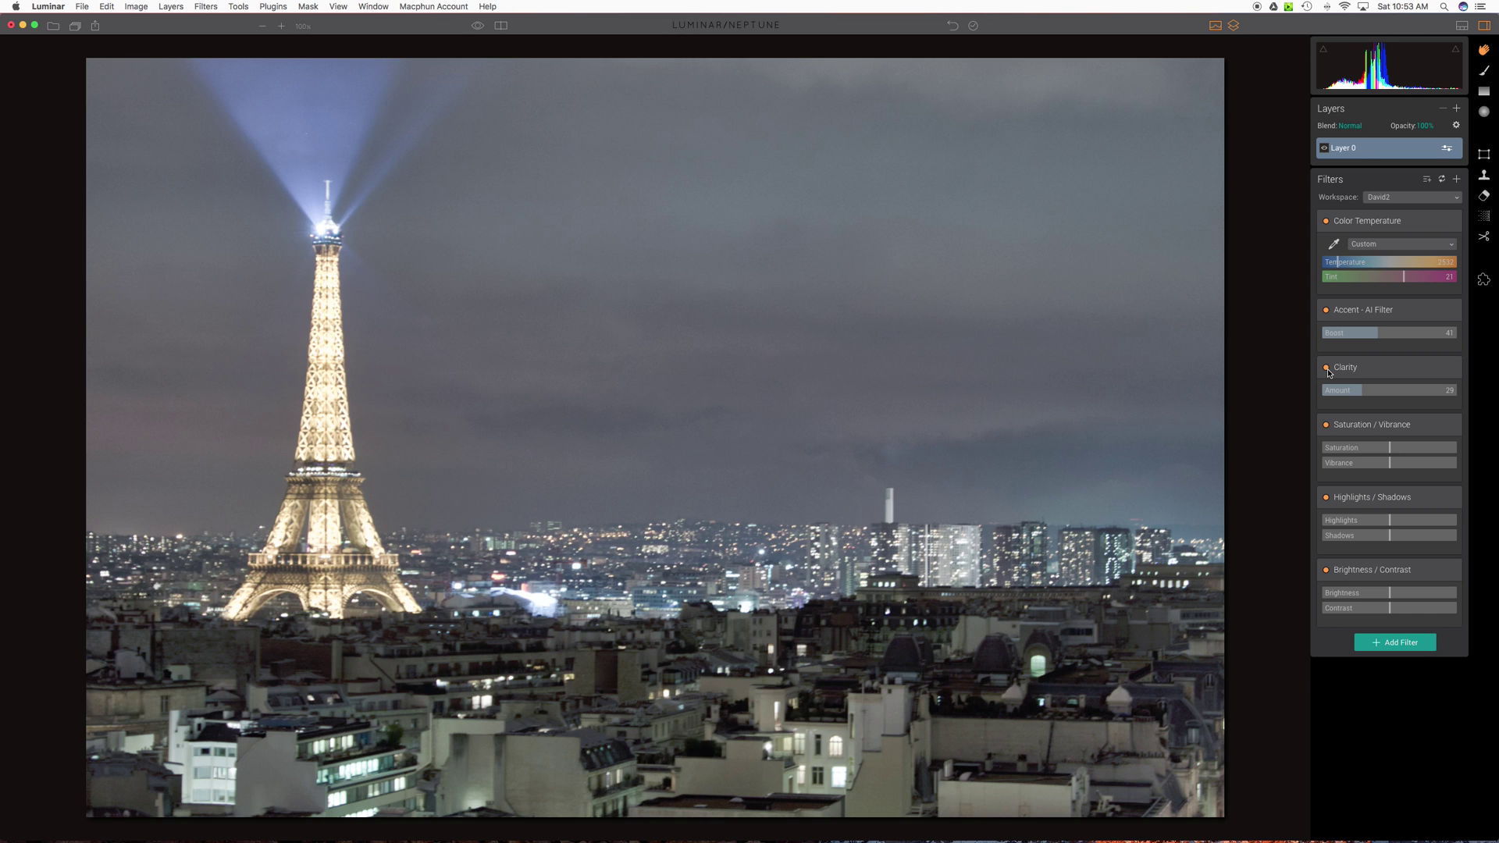
- Compare the photo with and without Clarity, and reduce the Clarity amount to 22
{"action": "left_click", "coordinate": [1328, 370]}
{"action": "left_click", "coordinate": [1329, 371]}
{"action": "left_click", "coordinate": [1328, 371]}
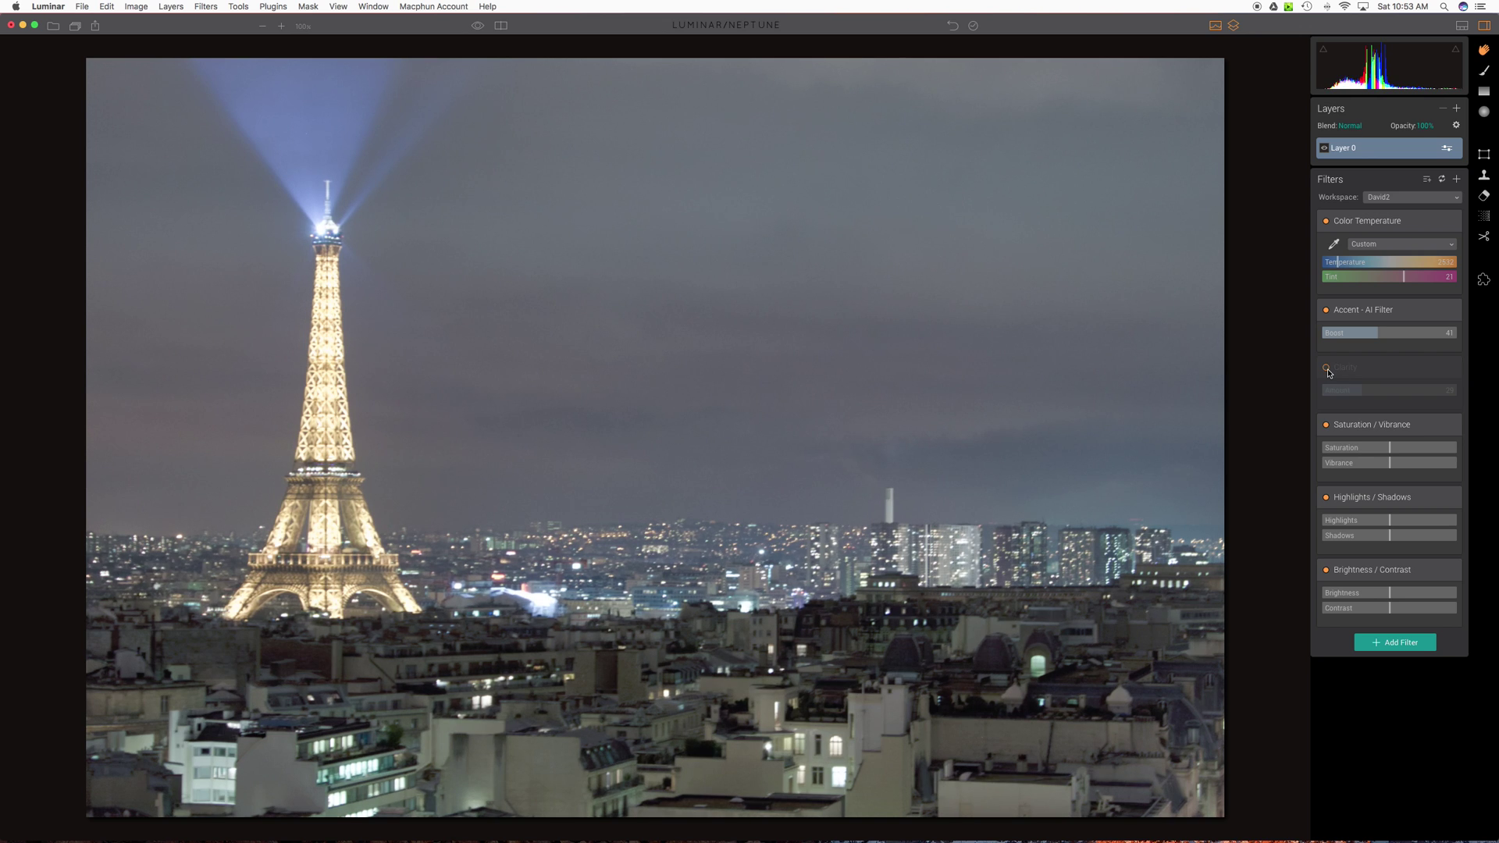
{"action": "left_click", "coordinate": [1328, 370]}
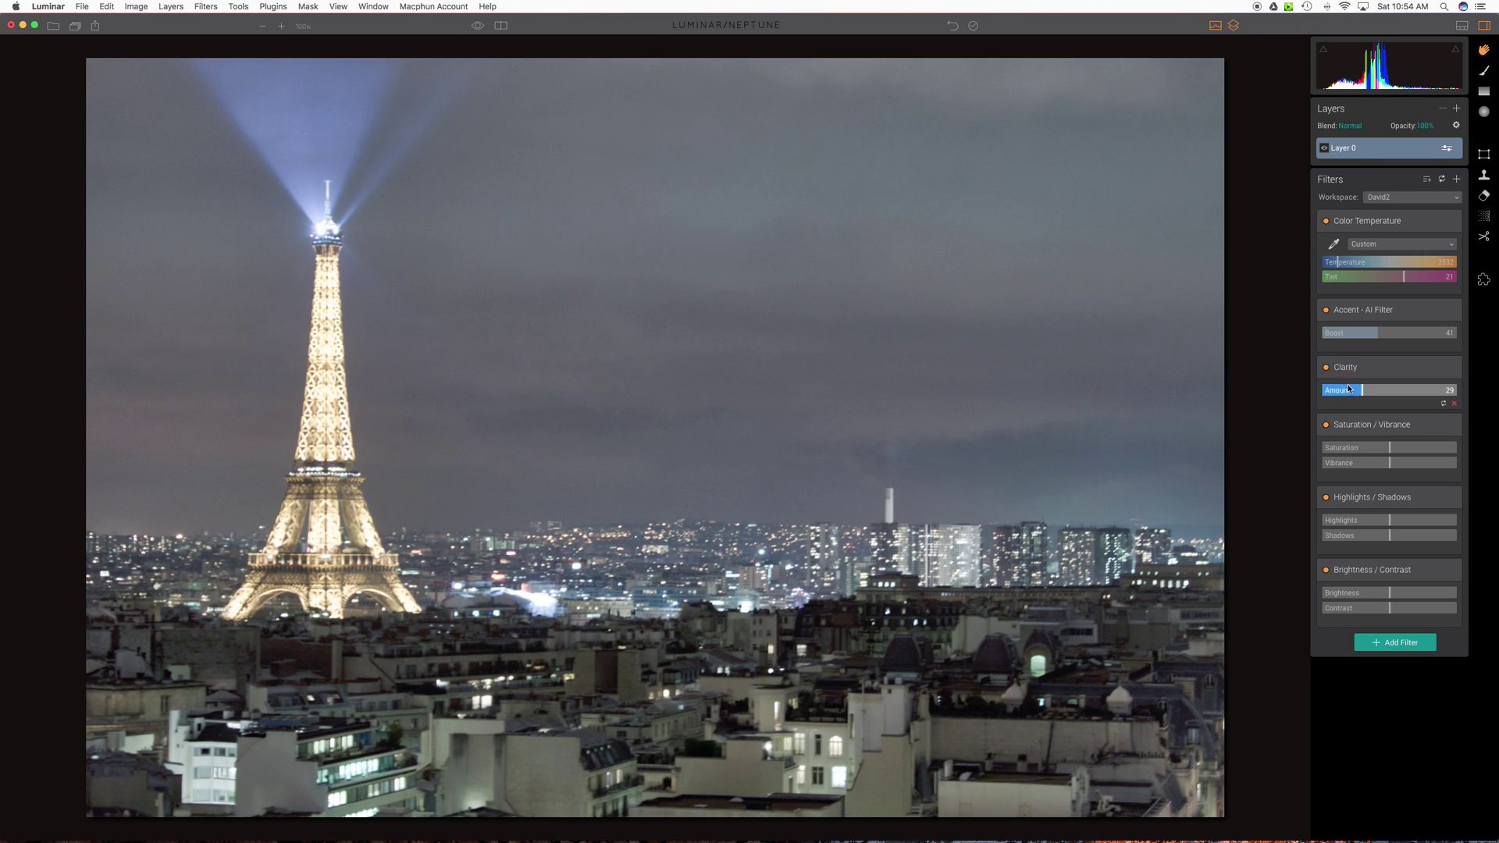
{"action": "left_click_drag", "start_coordinate": [1355, 394], "coordinate": [1346, 393]}
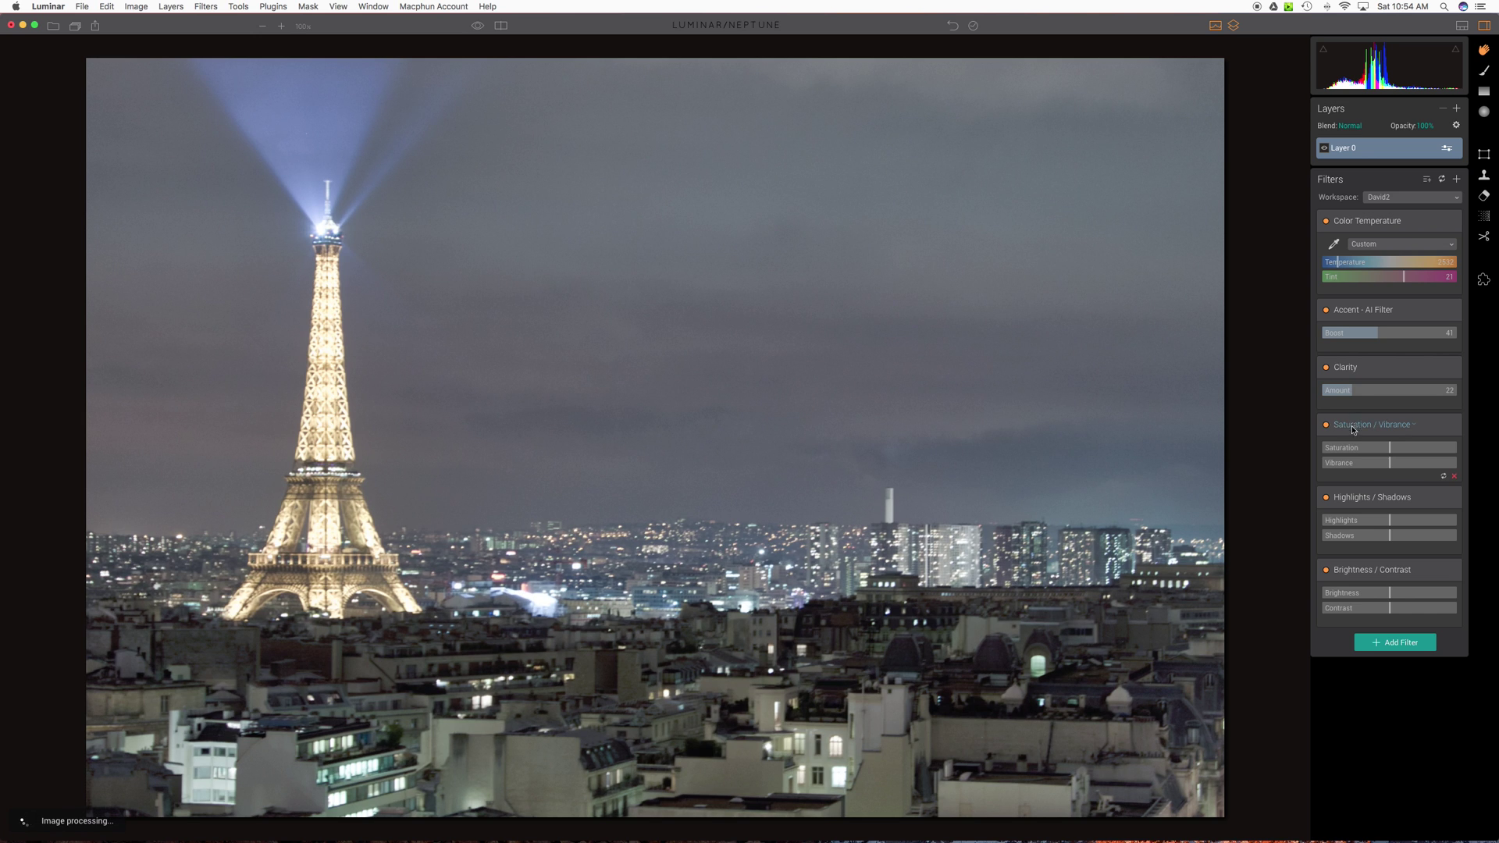
- Raise the photo's vibrance to about 22
{"action": "left_click", "coordinate": [1421, 467]}
{"action": "mouse_move", "coordinate": [1421, 467]}
{"action": "left_mouse_down"}
{"action": "mouse_move", "coordinate": [1387, 463]}
{"action": "mouse_move", "coordinate": [1462, 466]}
{"action": "mouse_move", "coordinate": [1406, 469]}
{"action": "left_mouse_up"}
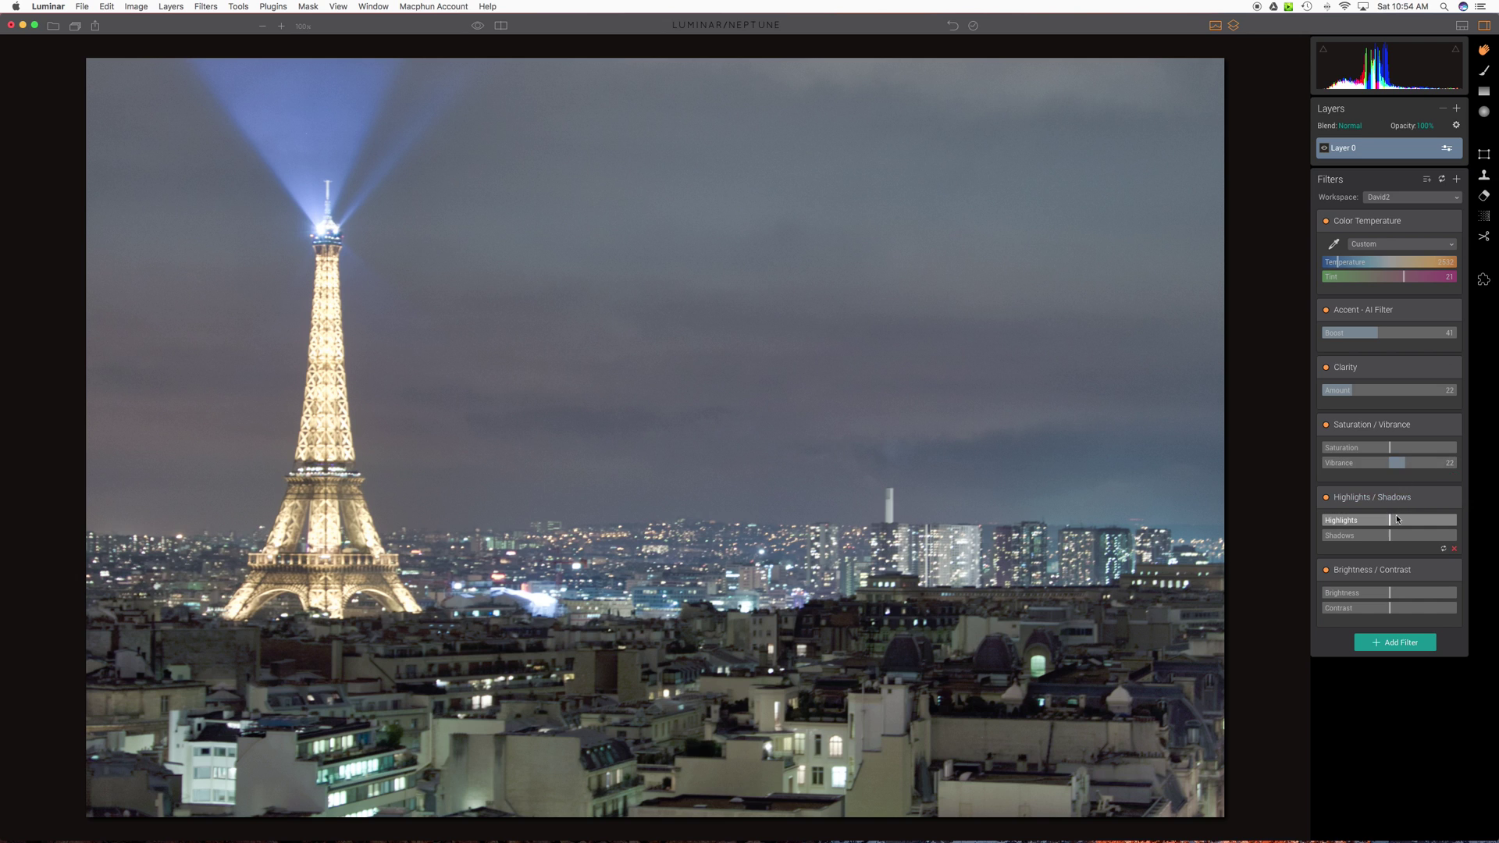
- Set the highlights to -62 and the shadows to 13
{"action": "left_click_drag", "start_coordinate": [1390, 521], "coordinate": [1349, 520]}
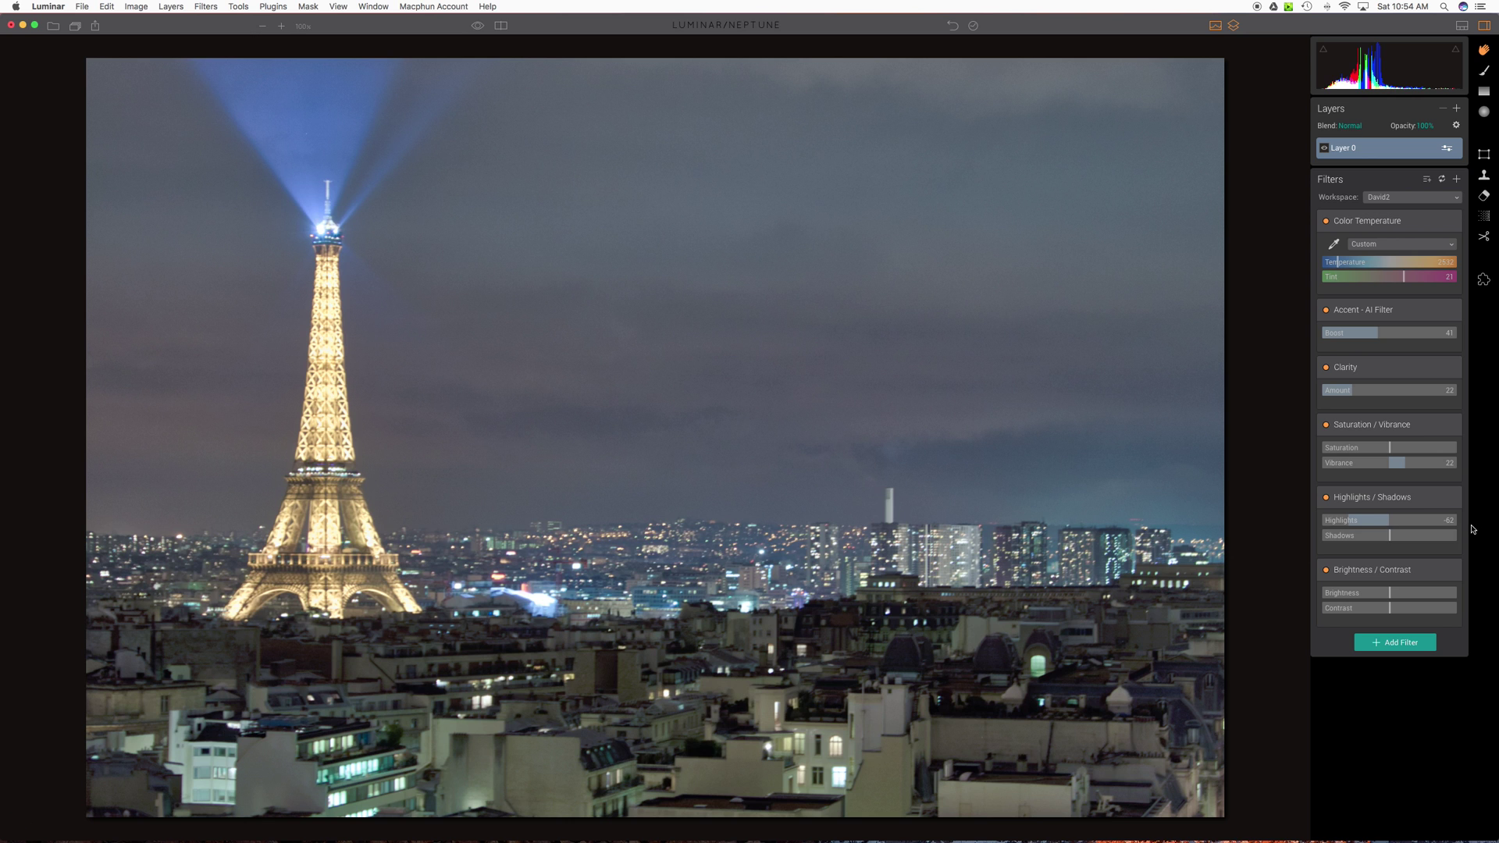
{"action": "mouse_move", "coordinate": [1391, 537]}
{"action": "left_mouse_down"}
{"action": "mouse_move", "coordinate": [1359, 537]}
{"action": "mouse_move", "coordinate": [1398, 537]}
{"action": "left_mouse_up"}
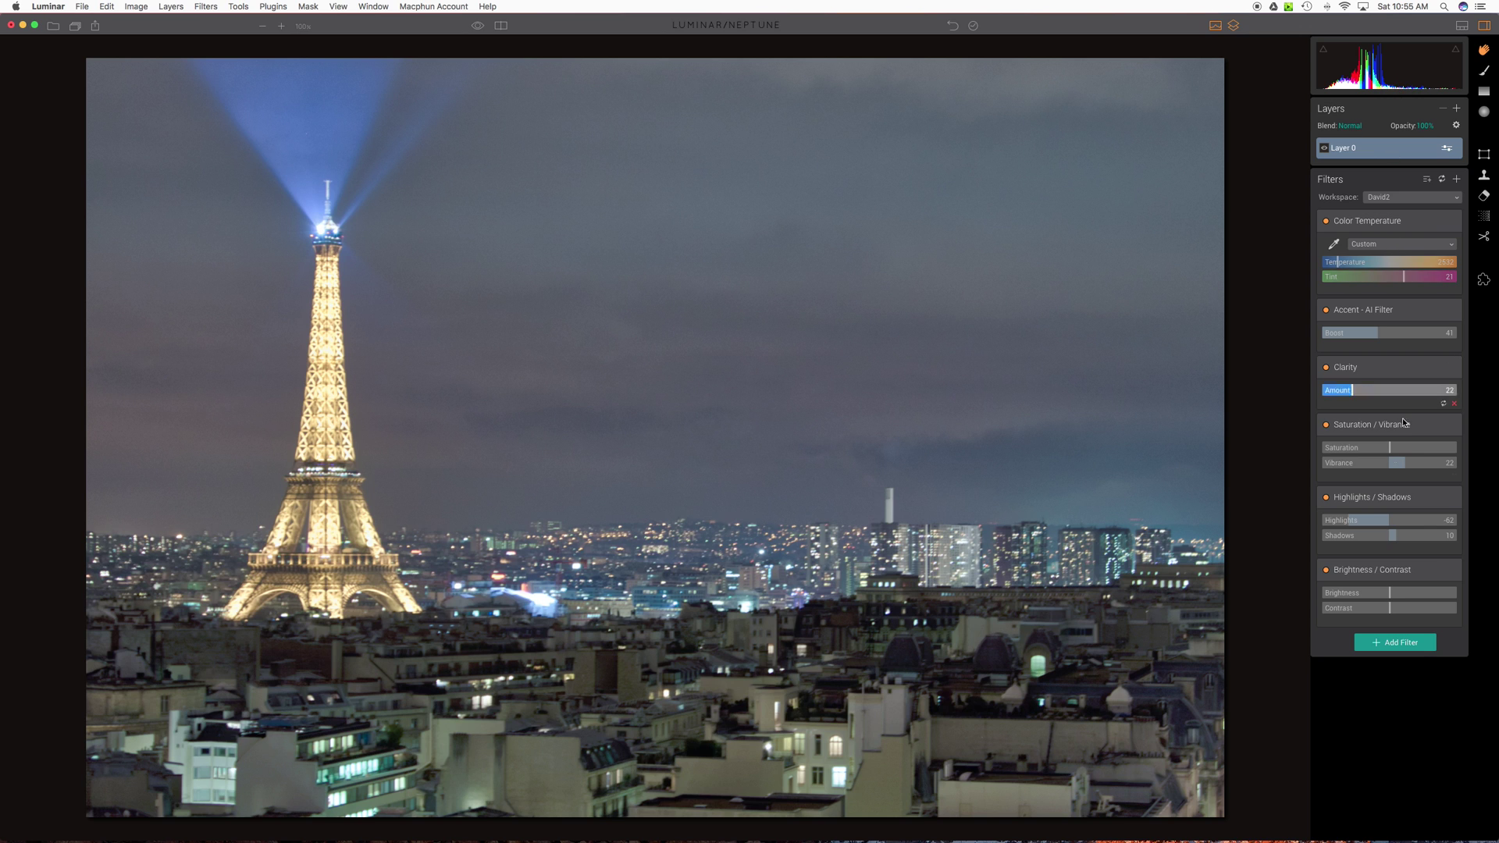
{"action": "mouse_move", "coordinate": [1393, 535]}
{"action": "left_mouse_down"}
{"action": "mouse_move", "coordinate": [1423, 536]}
{"action": "mouse_move", "coordinate": [1349, 535]}
{"action": "mouse_move", "coordinate": [1398, 538]}
{"action": "left_mouse_up"}
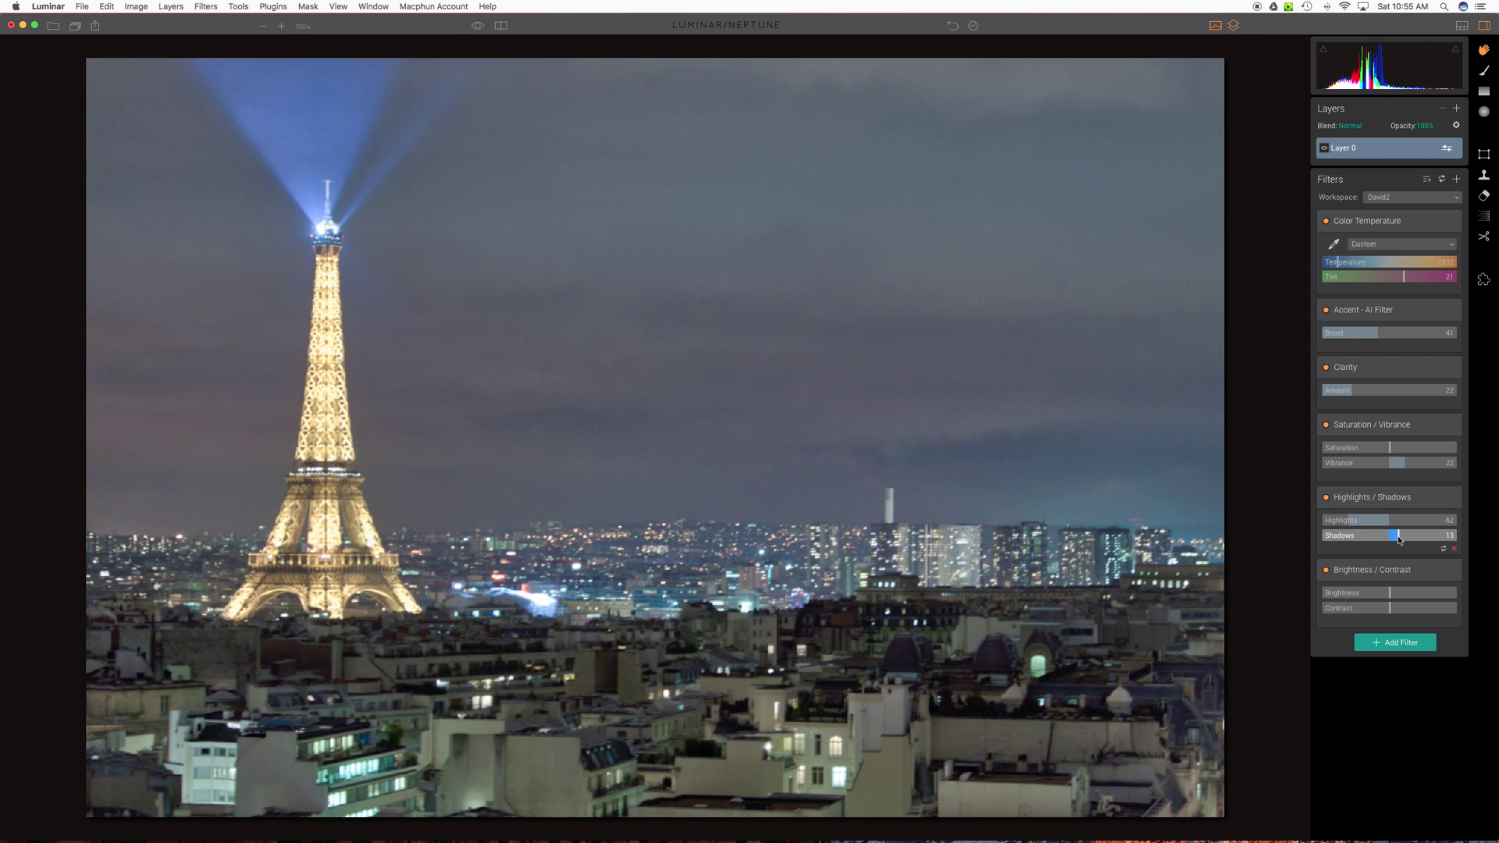
- Raise the shadows to 14 and the photo's brightness to 9
{"action": "left_click_drag", "start_coordinate": [1399, 538], "coordinate": [1399, 538]}
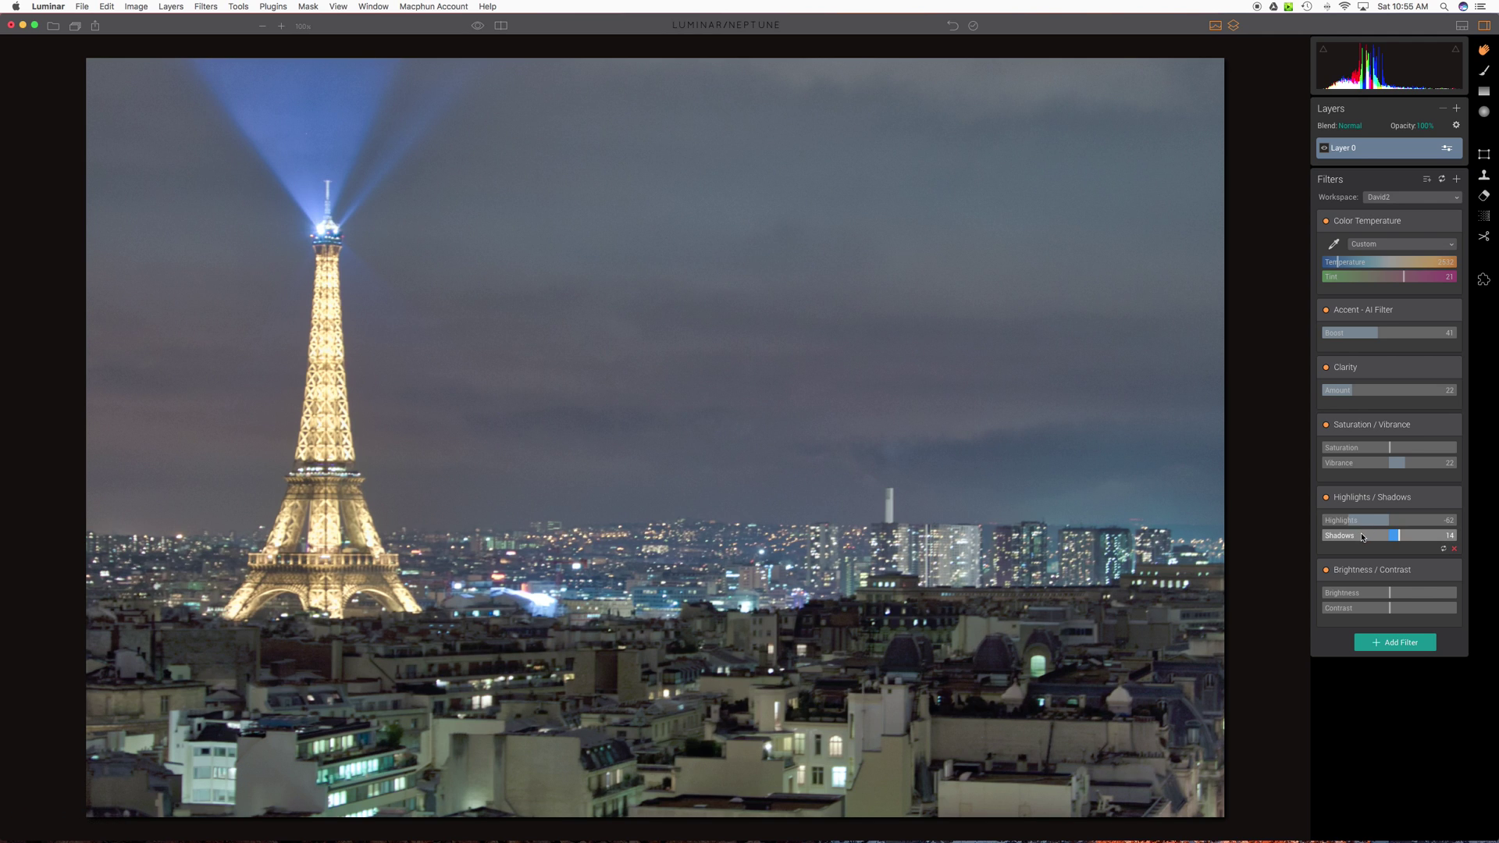
{"action": "left_click", "coordinate": [1390, 594]}
{"action": "left_click_drag", "start_coordinate": [1391, 594], "coordinate": [1395, 594]}
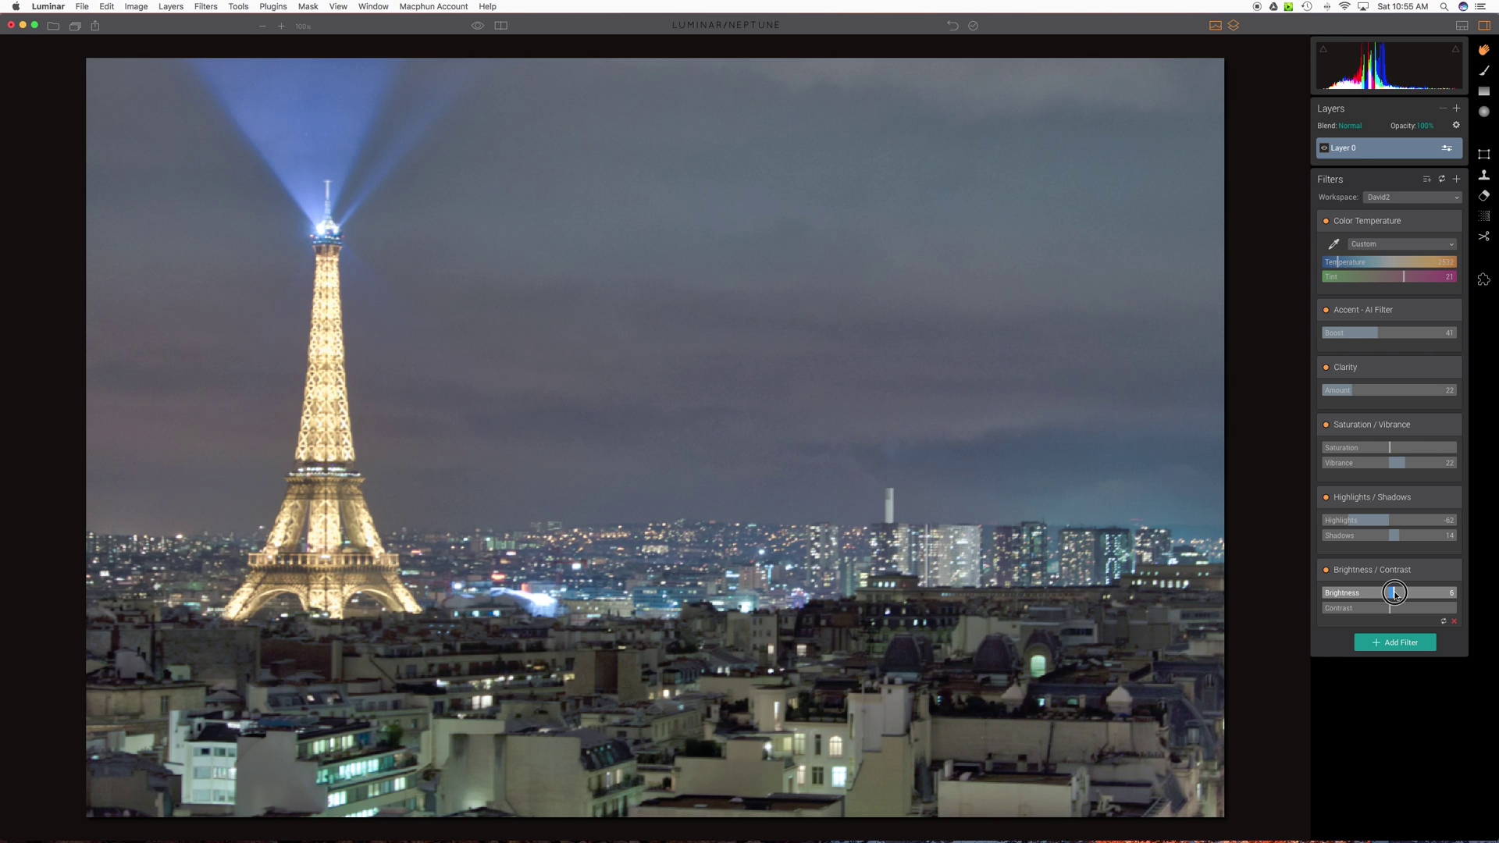
{"action": "left_click_drag", "start_coordinate": [1395, 594], "coordinate": [1397, 594]}
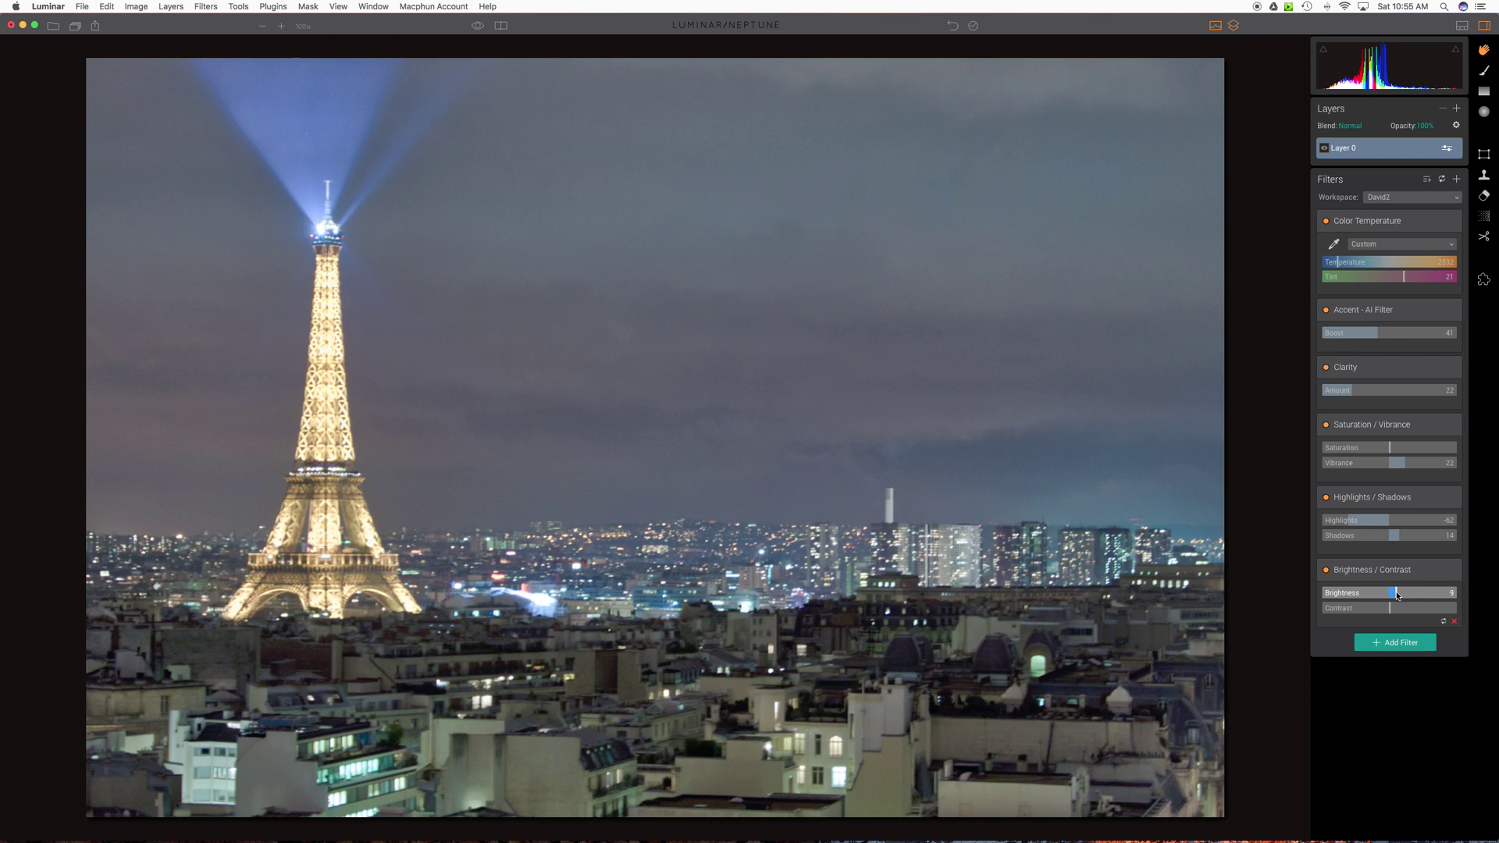
- Compare the photo with and without the Brightness / Contrast filter, and compare the full edit with the original
{"action": "left_click", "coordinate": [1327, 571]}
{"action": "left_click", "coordinate": [1327, 571]}
{"action": "left_click", "coordinate": [1327, 572]}
{"action": "left_click", "coordinate": [1328, 572]}
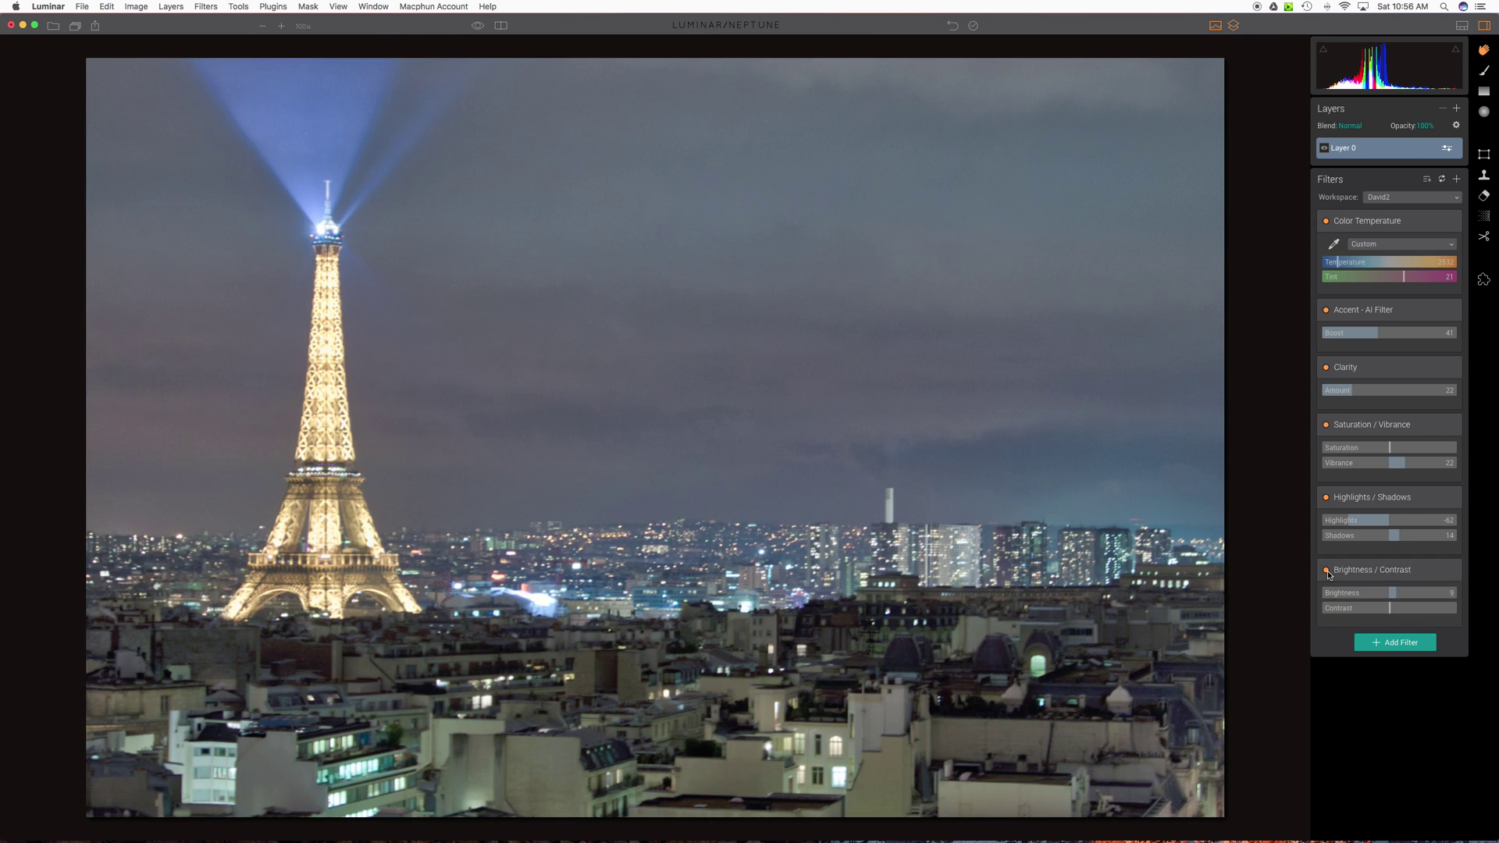
{"action": "left_click", "coordinate": [478, 27]}
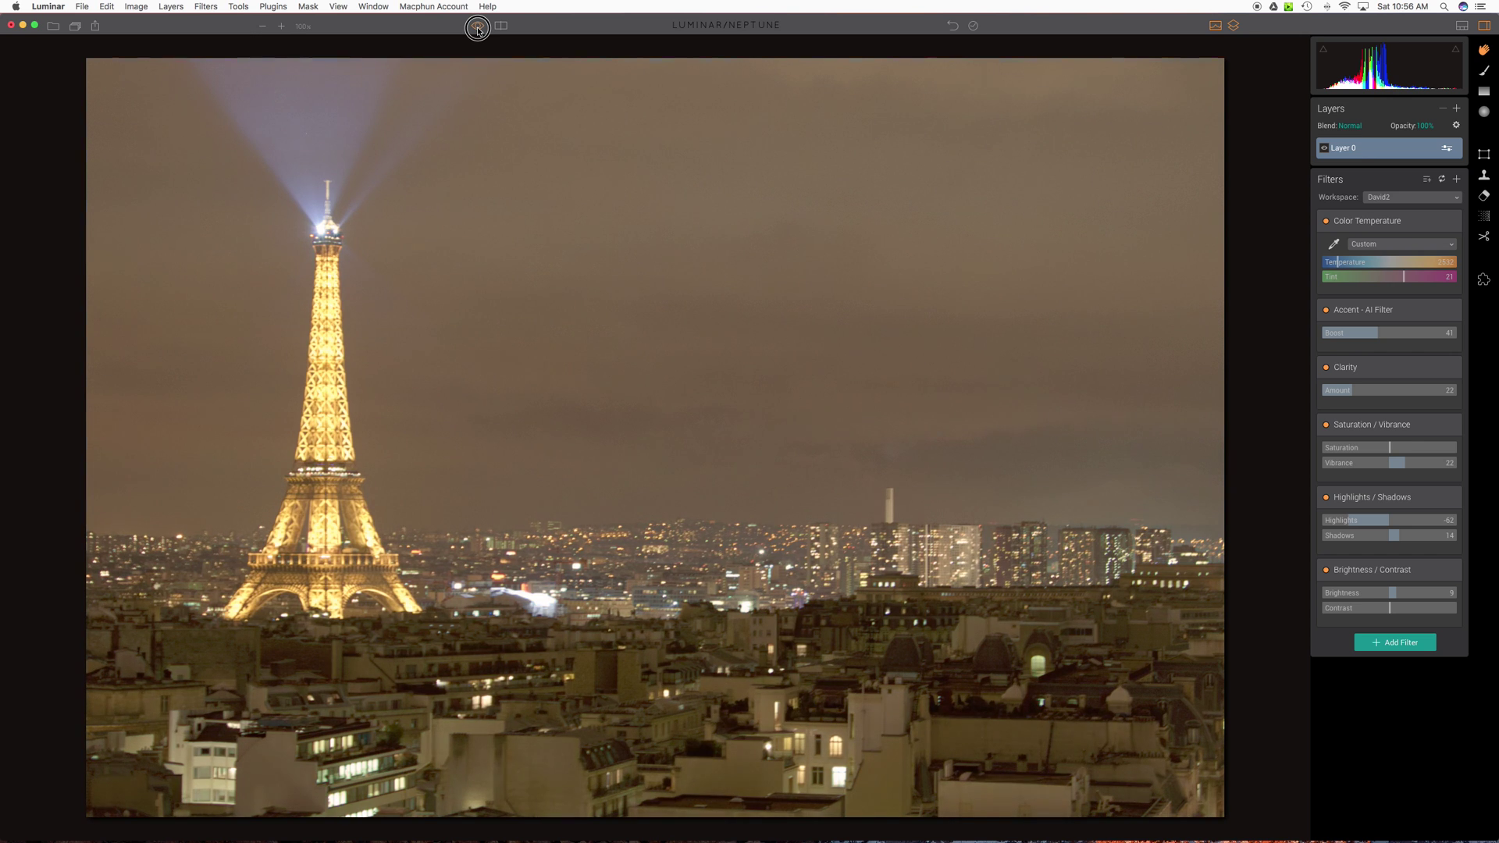
{"action": "left_click", "coordinate": [478, 27]}
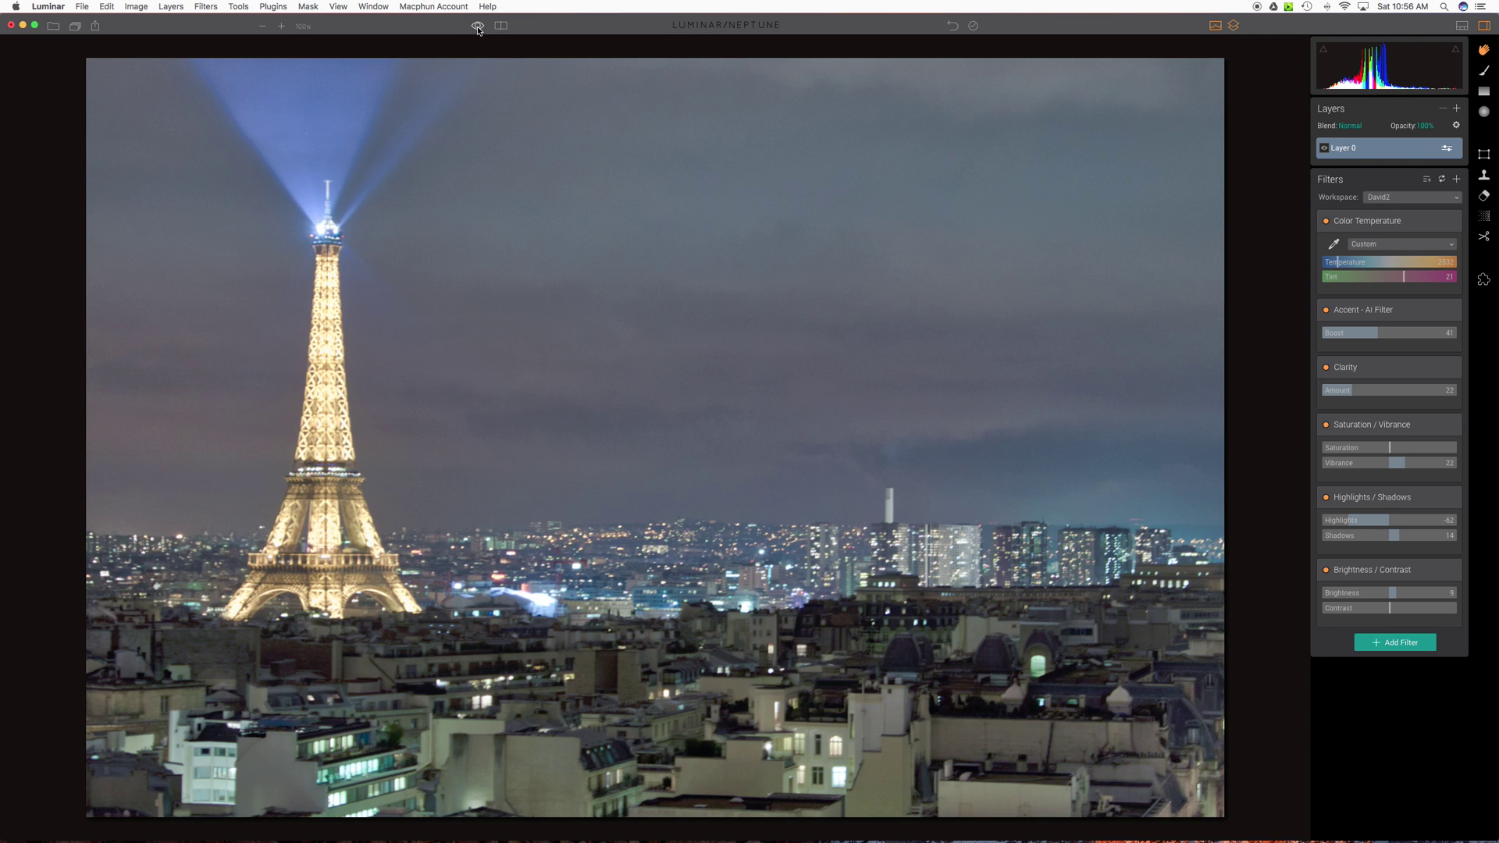
- Inspect the sky up close for noise and open the Denoise tool
{"action": "left_click", "coordinate": [304, 27]}
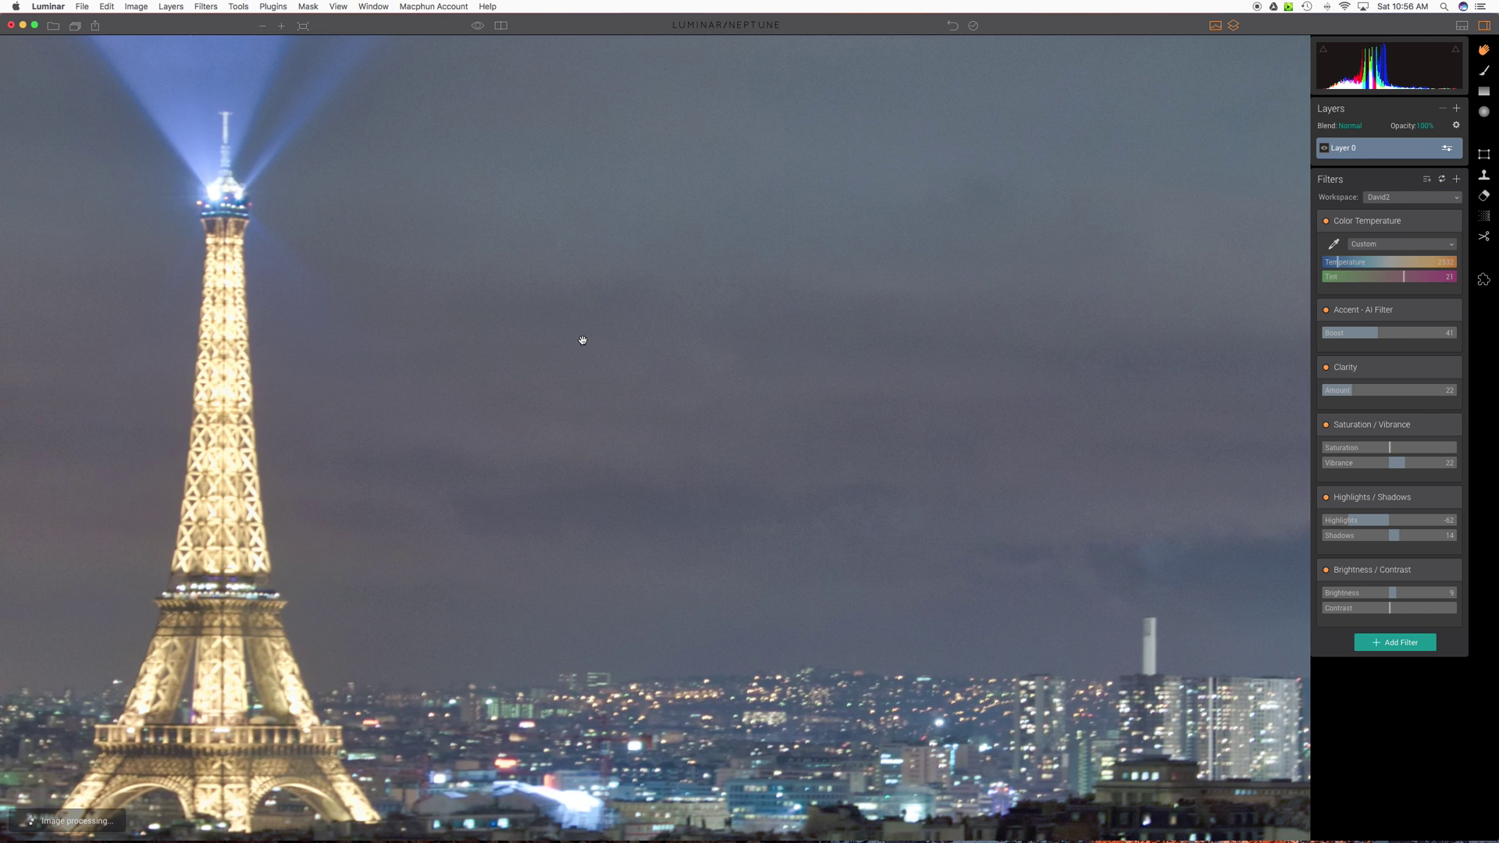
{"action": "left_click", "coordinate": [303, 26]}
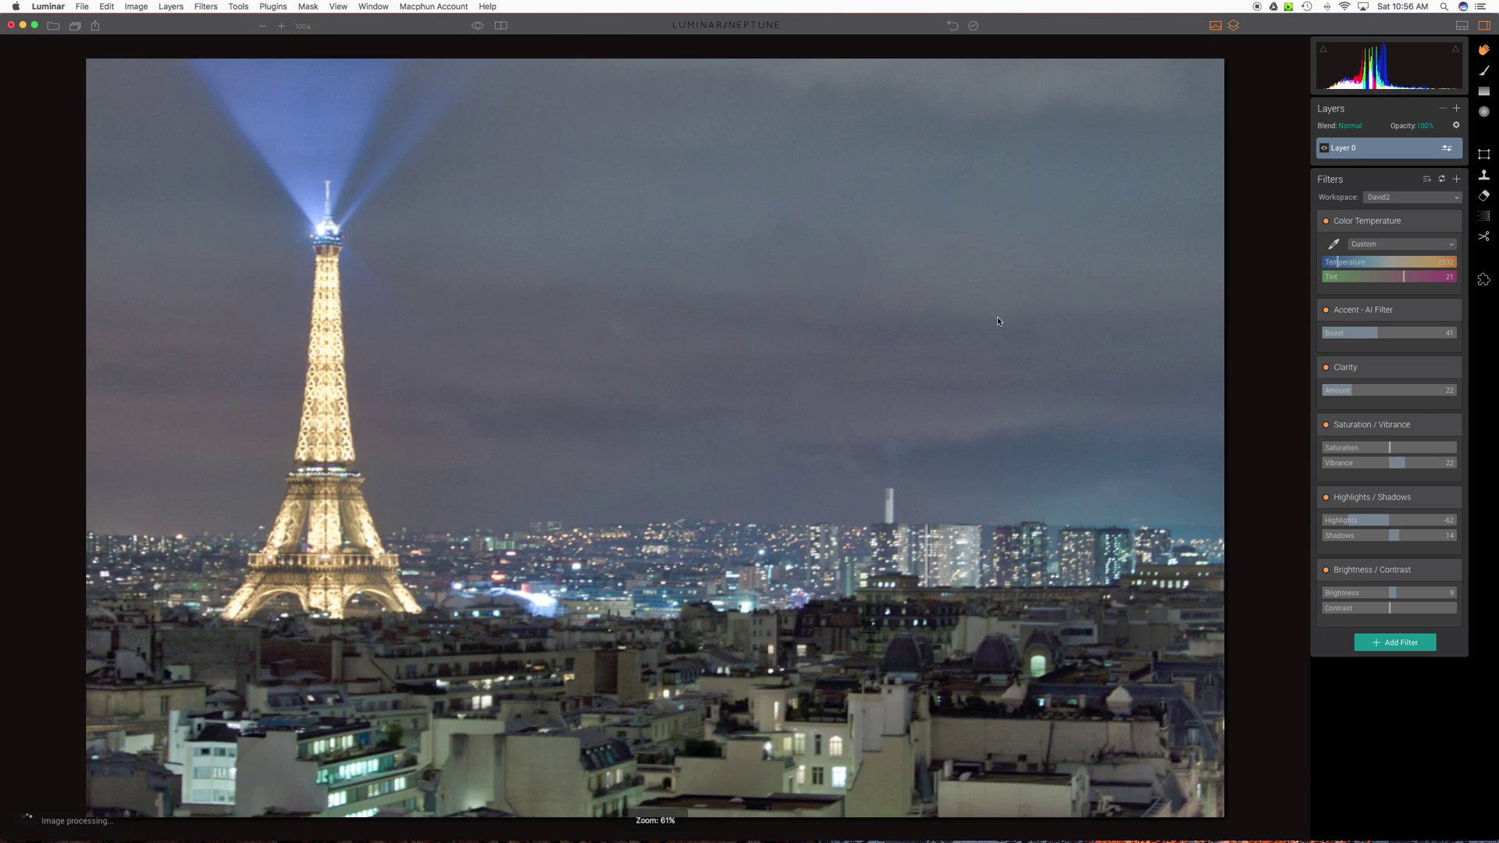
{"action": "left_click", "coordinate": [1486, 219]}
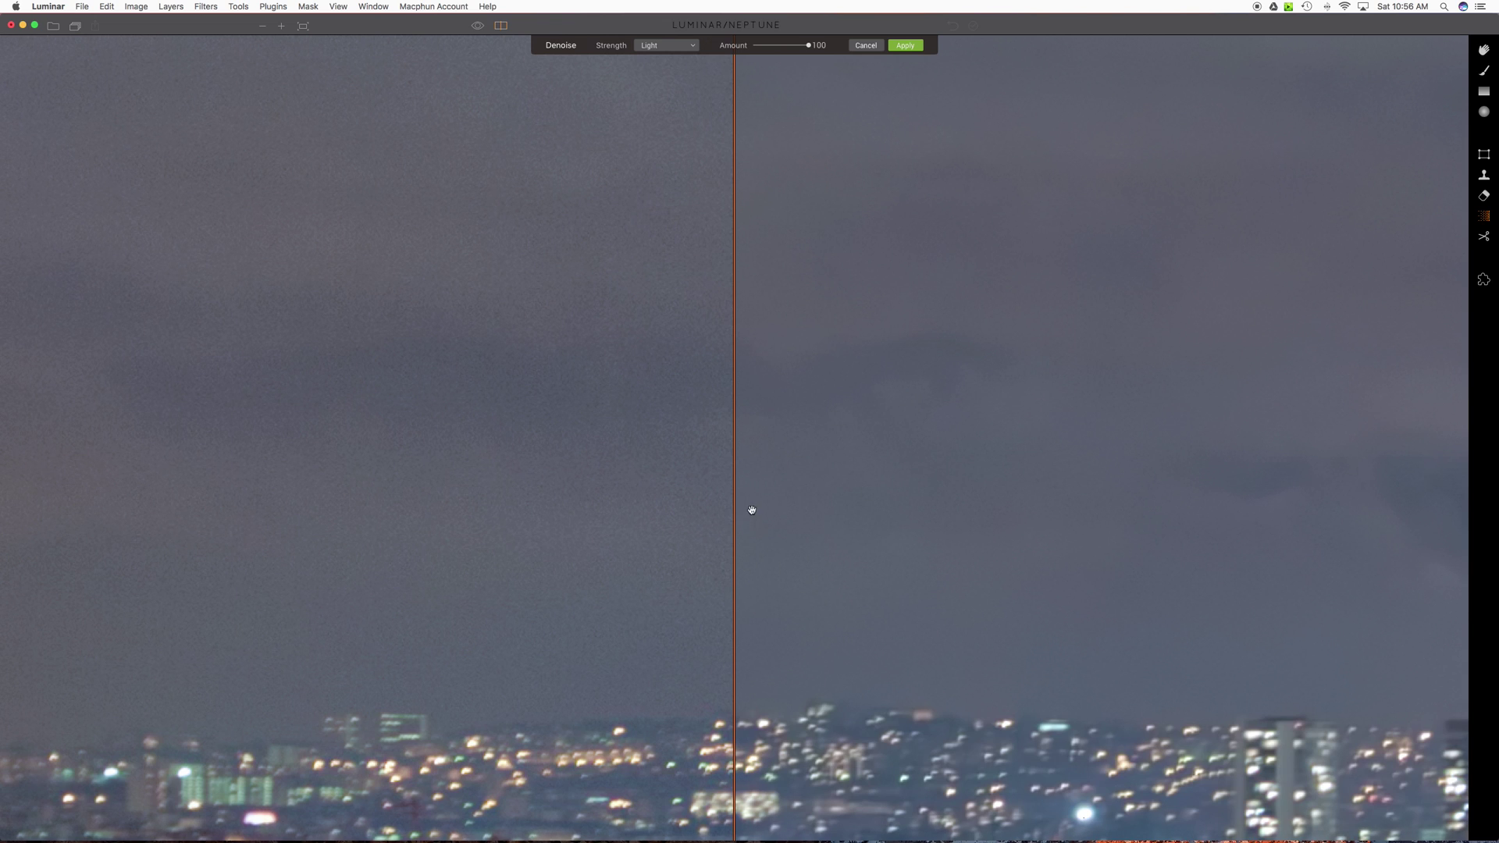
- Examine the Light noise reduction across the sky and the tower's top by shifting the before/after divider
{"action": "mouse_move", "coordinate": [733, 487]}
{"action": "left_mouse_down"}
{"action": "mouse_move", "coordinate": [545, 480]}
{"action": "mouse_move", "coordinate": [726, 492]}
{"action": "left_mouse_up"}
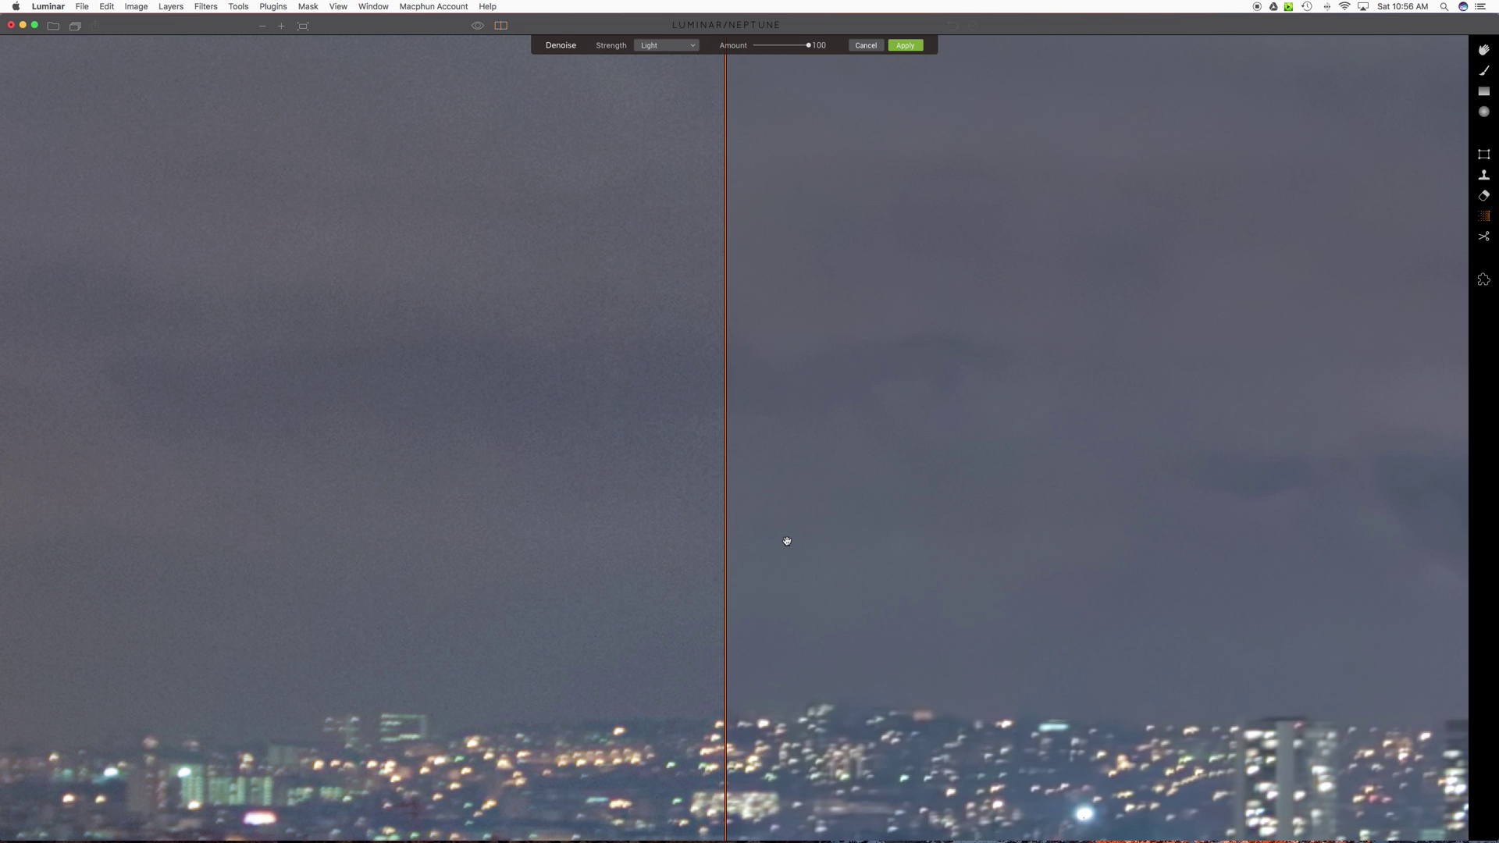
{"action": "left_click_drag", "start_coordinate": [448, 455], "coordinate": [929, 476]}
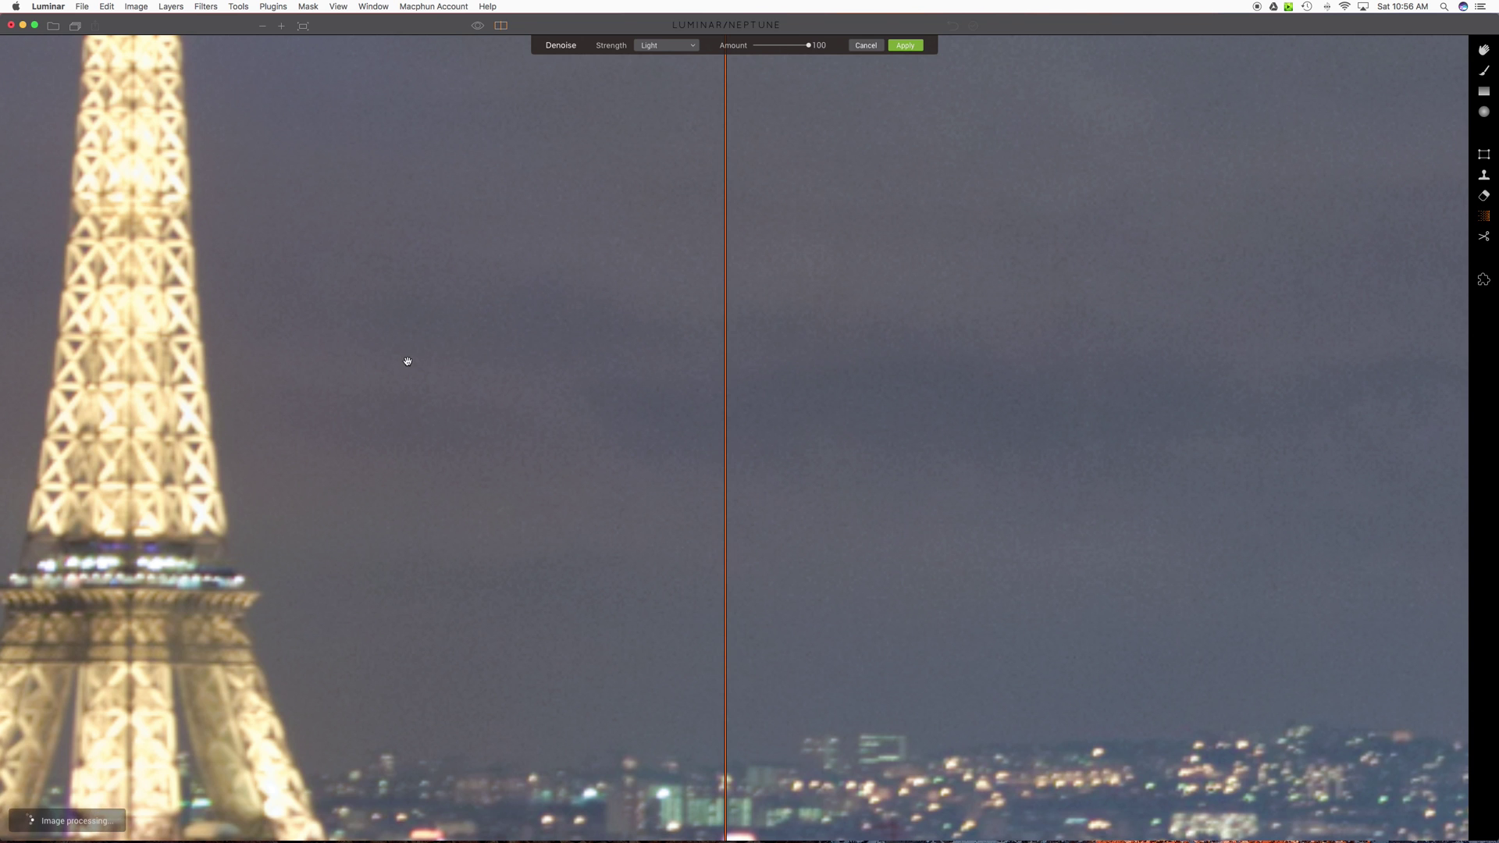
{"action": "left_click_drag", "start_coordinate": [408, 361], "coordinate": [790, 541]}
{"action": "left_click_drag", "start_coordinate": [619, 345], "coordinate": [719, 630]}
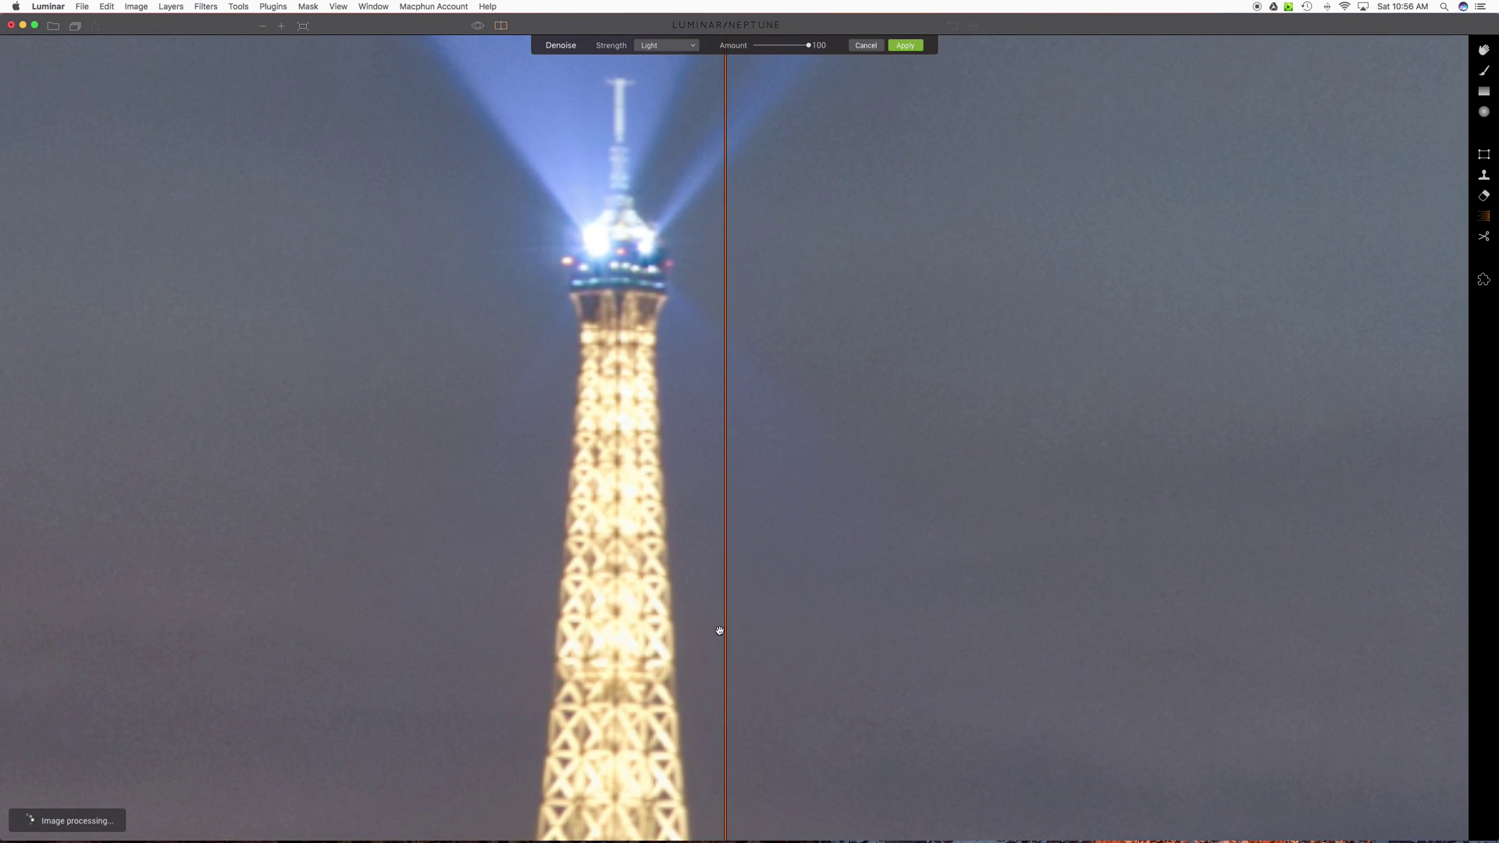
{"action": "left_click_drag", "start_coordinate": [566, 471], "coordinate": [583, 536]}
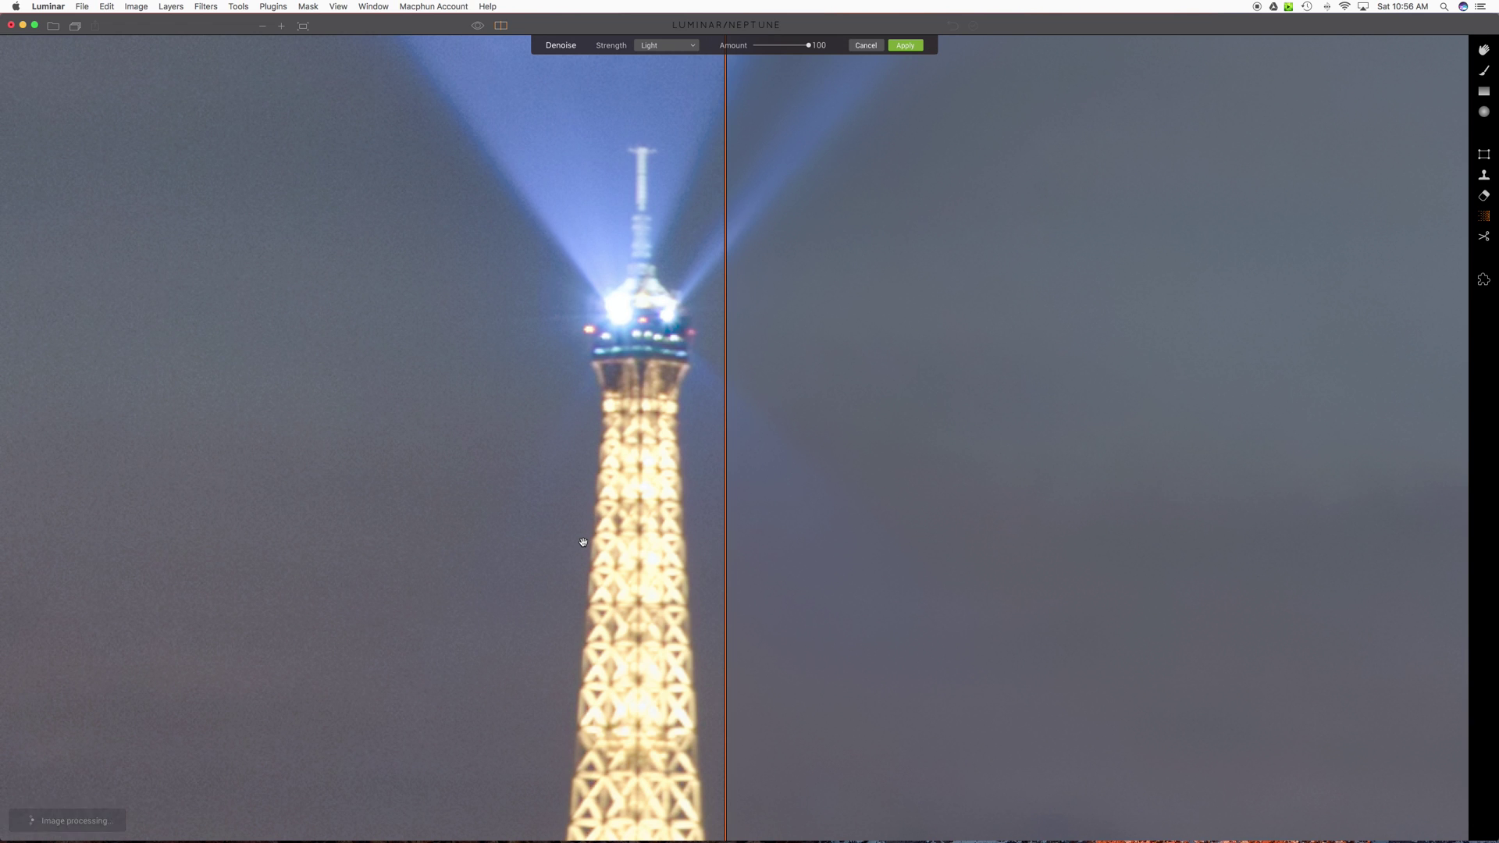
{"action": "left_click_drag", "start_coordinate": [725, 489], "coordinate": [720, 572]}
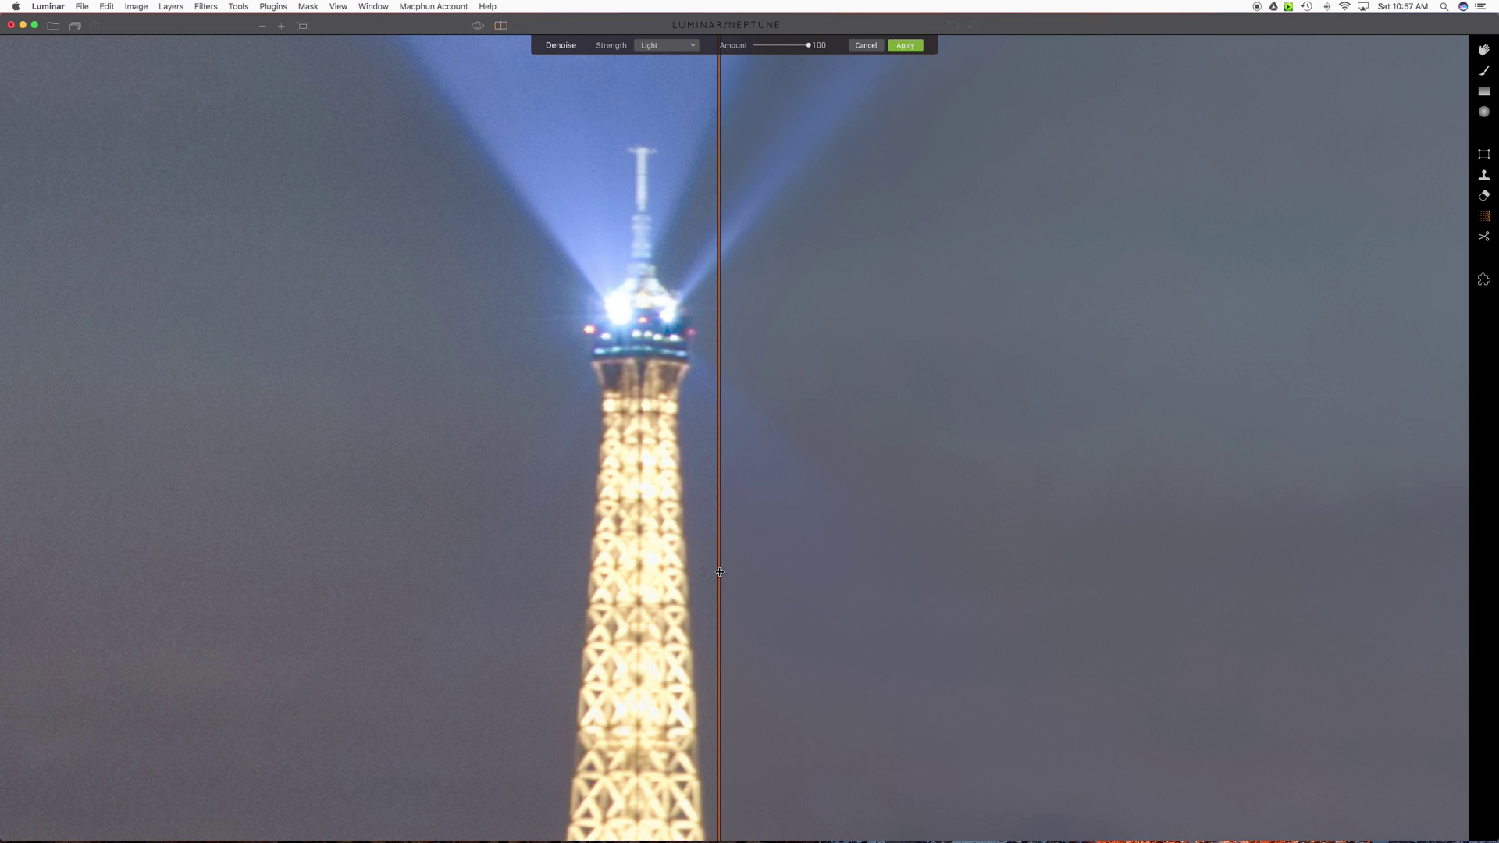
{"action": "mouse_move", "coordinate": [719, 492]}
{"action": "left_mouse_down"}
{"action": "mouse_move", "coordinate": [595, 484]}
{"action": "mouse_move", "coordinate": [713, 519]}
{"action": "left_mouse_up"}
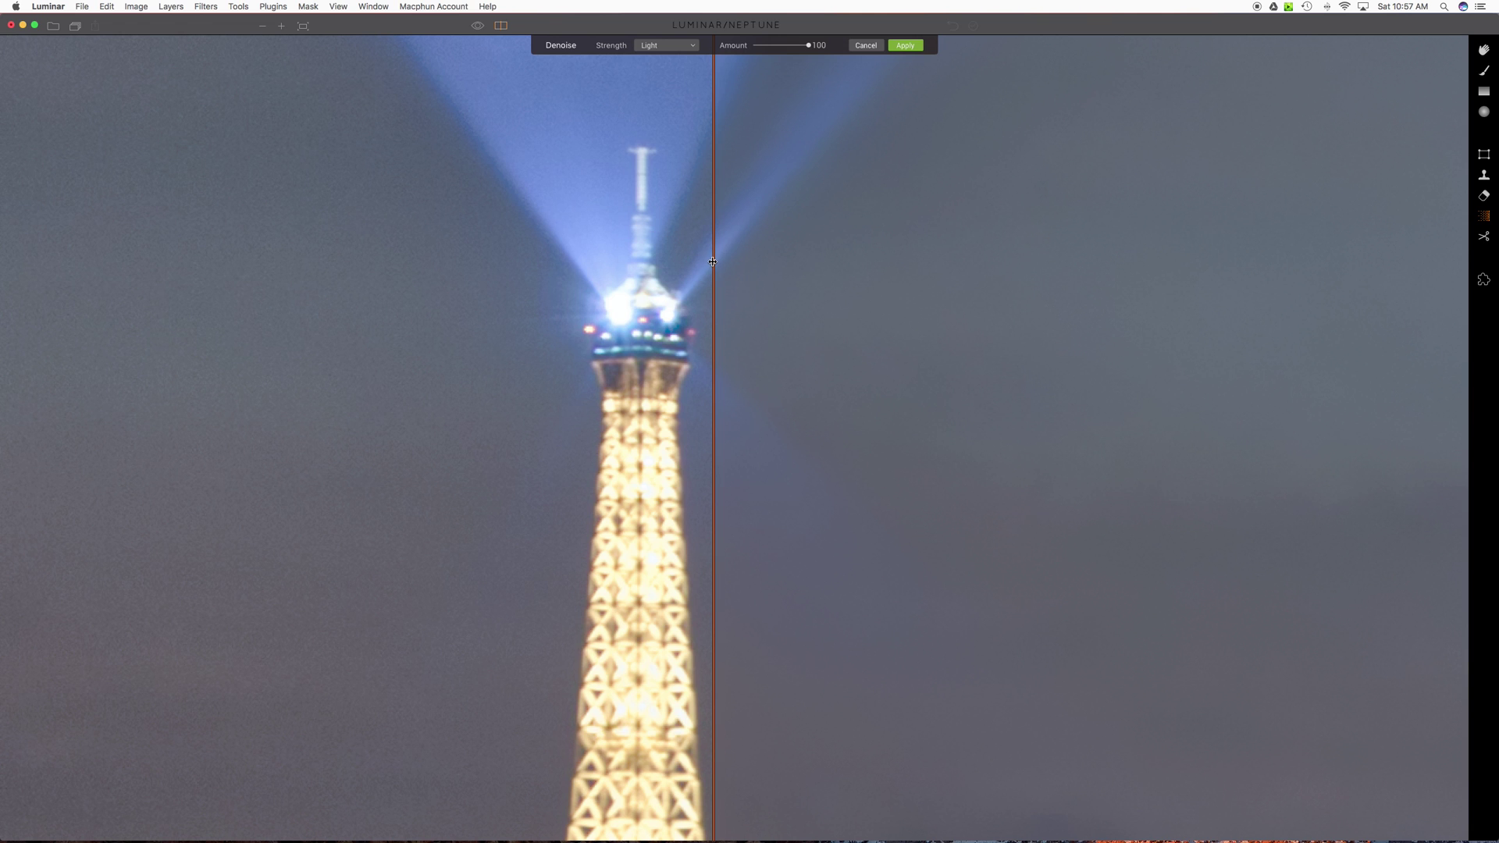
{"action": "left_click_drag", "start_coordinate": [712, 258], "coordinate": [760, 321]}
- Examine the noise reduction on the dark rooftops and buildings below the tower with the before/after divider
{"action": "scroll", "coordinate": [844, 563], "scroll_direction": "down", "scroll_amount": 15}
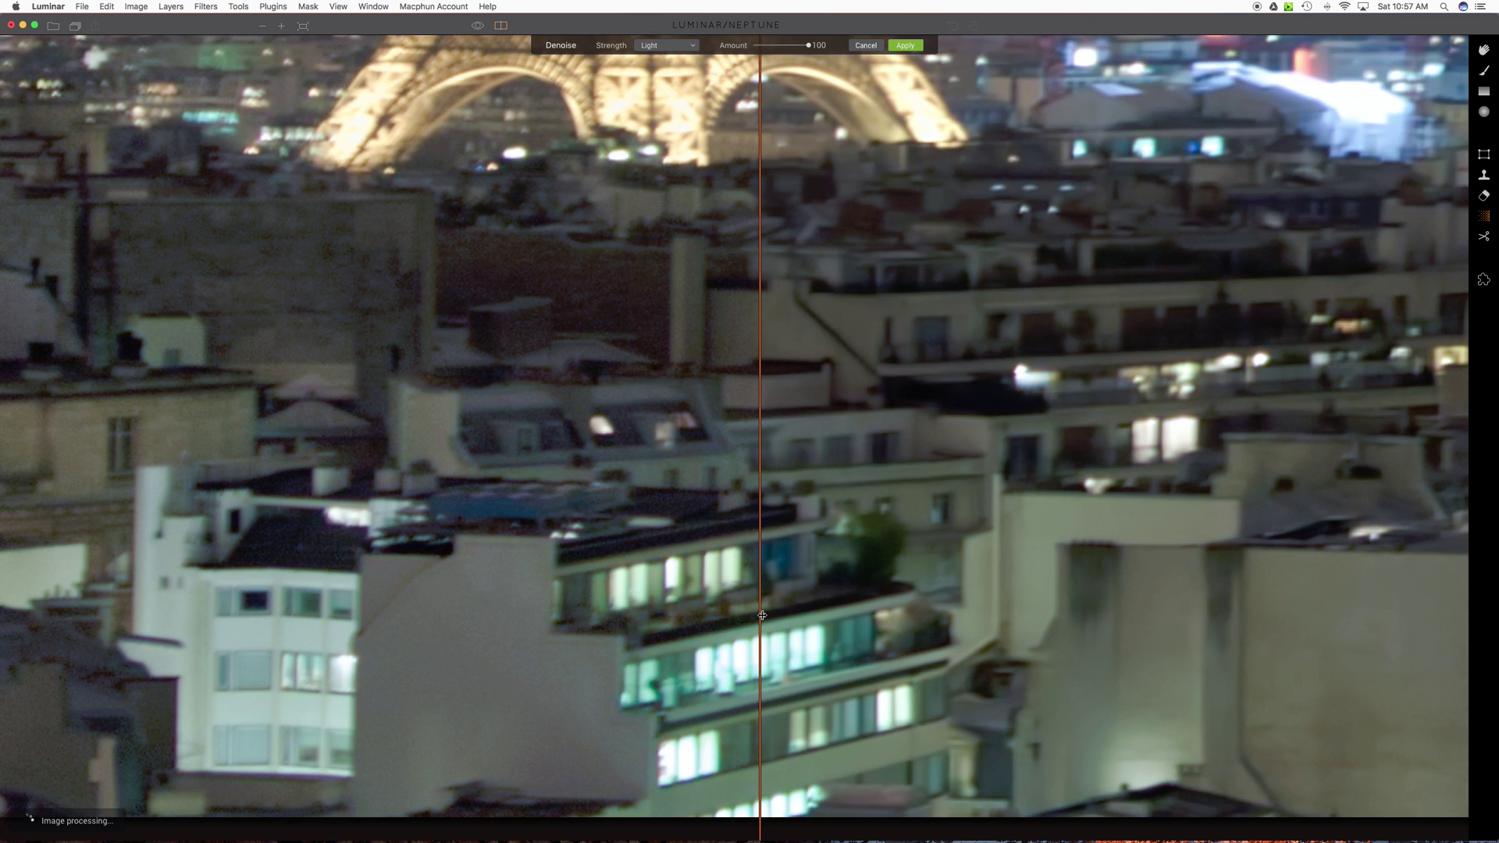
{"action": "left_click_drag", "start_coordinate": [759, 625], "coordinate": [589, 671]}
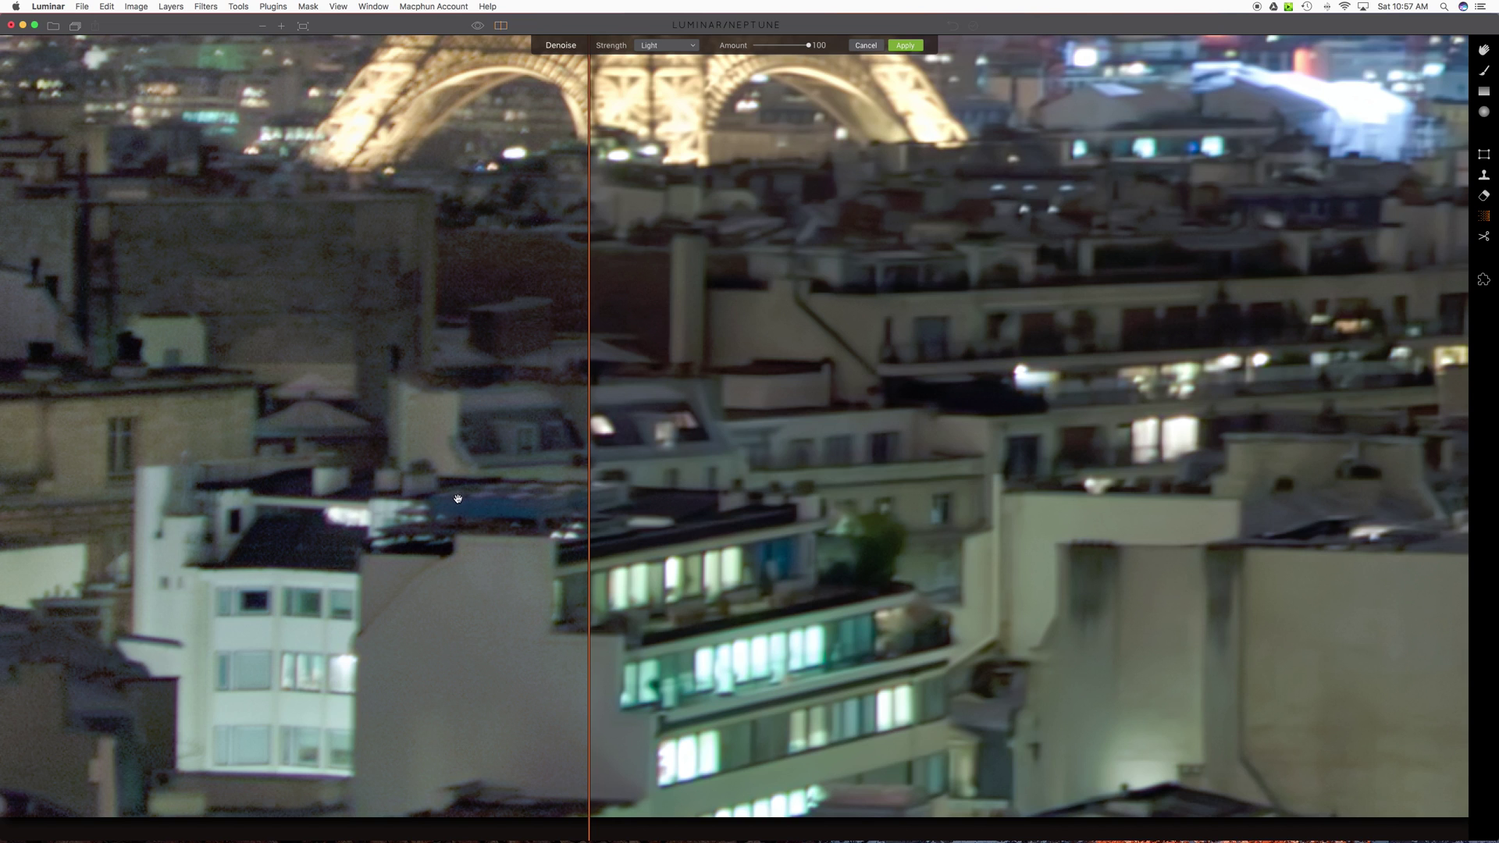
{"action": "mouse_move", "coordinate": [589, 539]}
{"action": "left_mouse_down"}
{"action": "mouse_move", "coordinate": [414, 538]}
{"action": "mouse_move", "coordinate": [536, 546]}
{"action": "mouse_move", "coordinate": [422, 545]}
{"action": "mouse_move", "coordinate": [499, 566]}
{"action": "mouse_move", "coordinate": [587, 566]}
{"action": "left_mouse_up"}
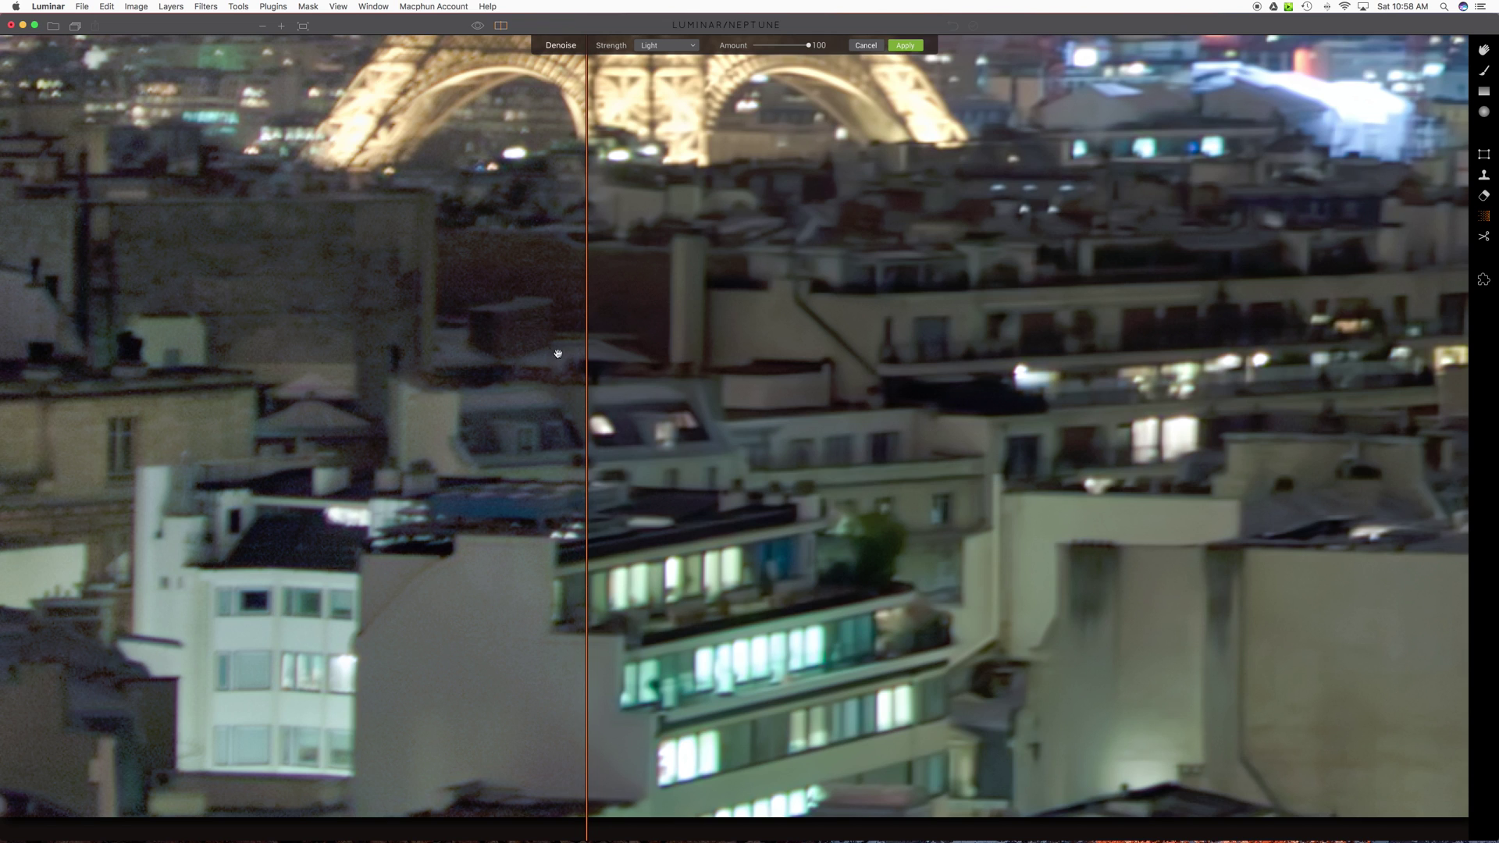
{"action": "left_click_drag", "start_coordinate": [587, 372], "coordinate": [611, 418]}
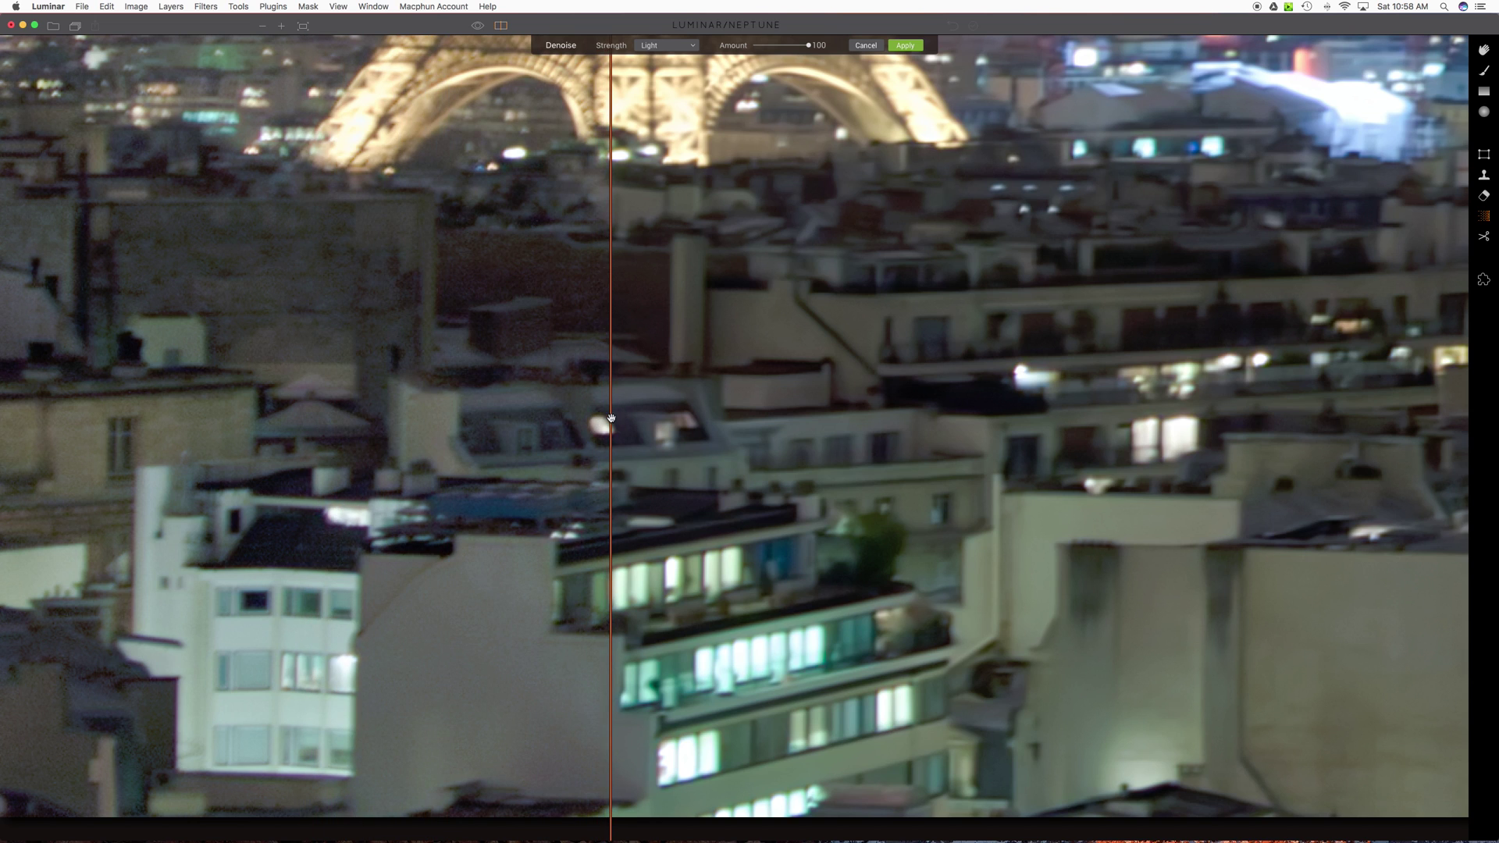
- Keep the Denoise strength at Light with an amount of 100 and apply the noise reduction
{"action": "left_click", "coordinate": [695, 46]}
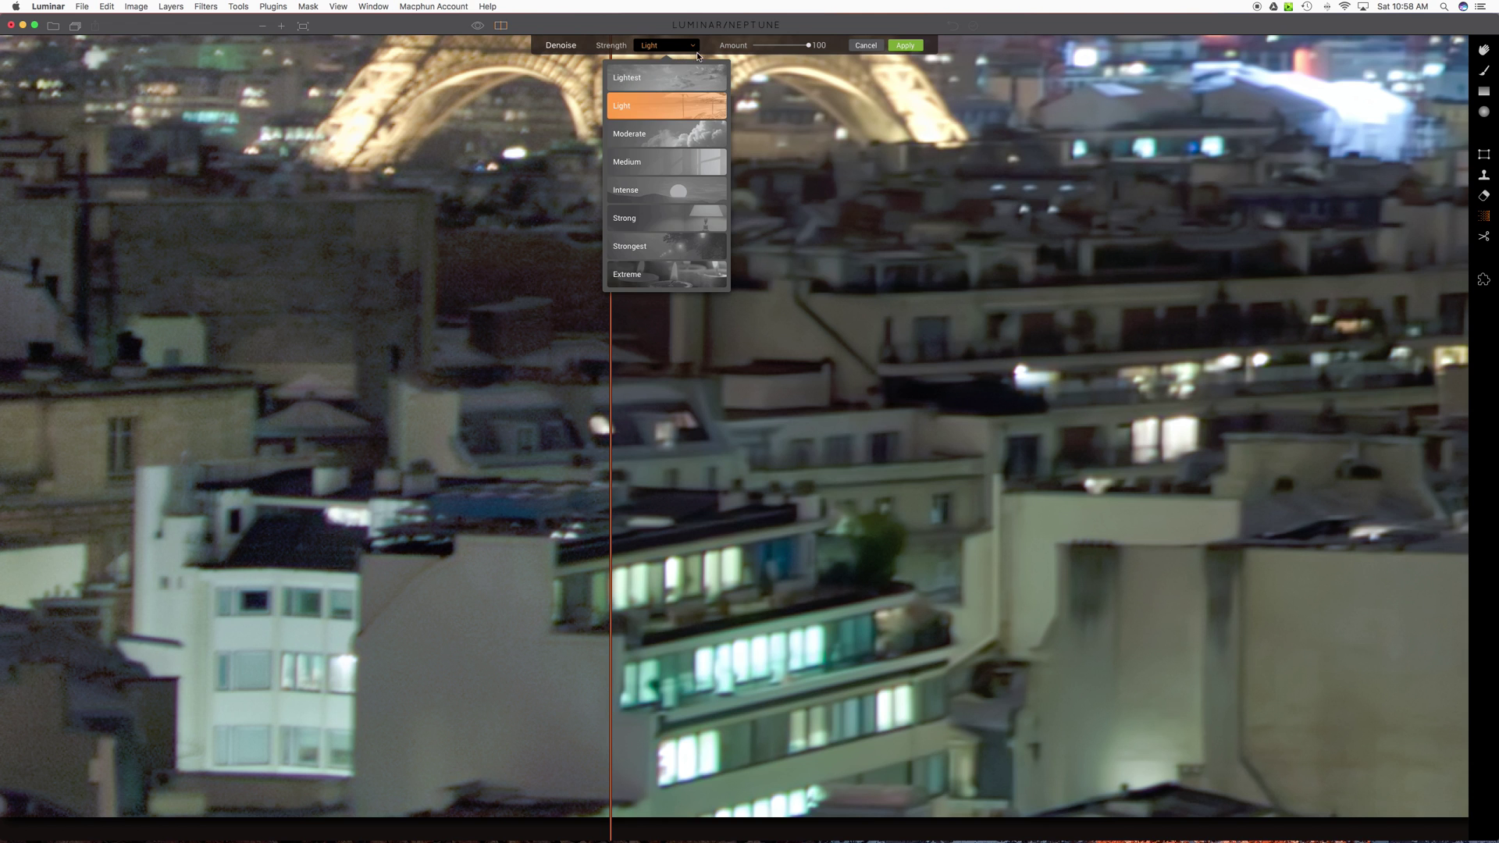
{"action": "left_click", "coordinate": [685, 101]}
{"action": "left_click", "coordinate": [903, 45]}
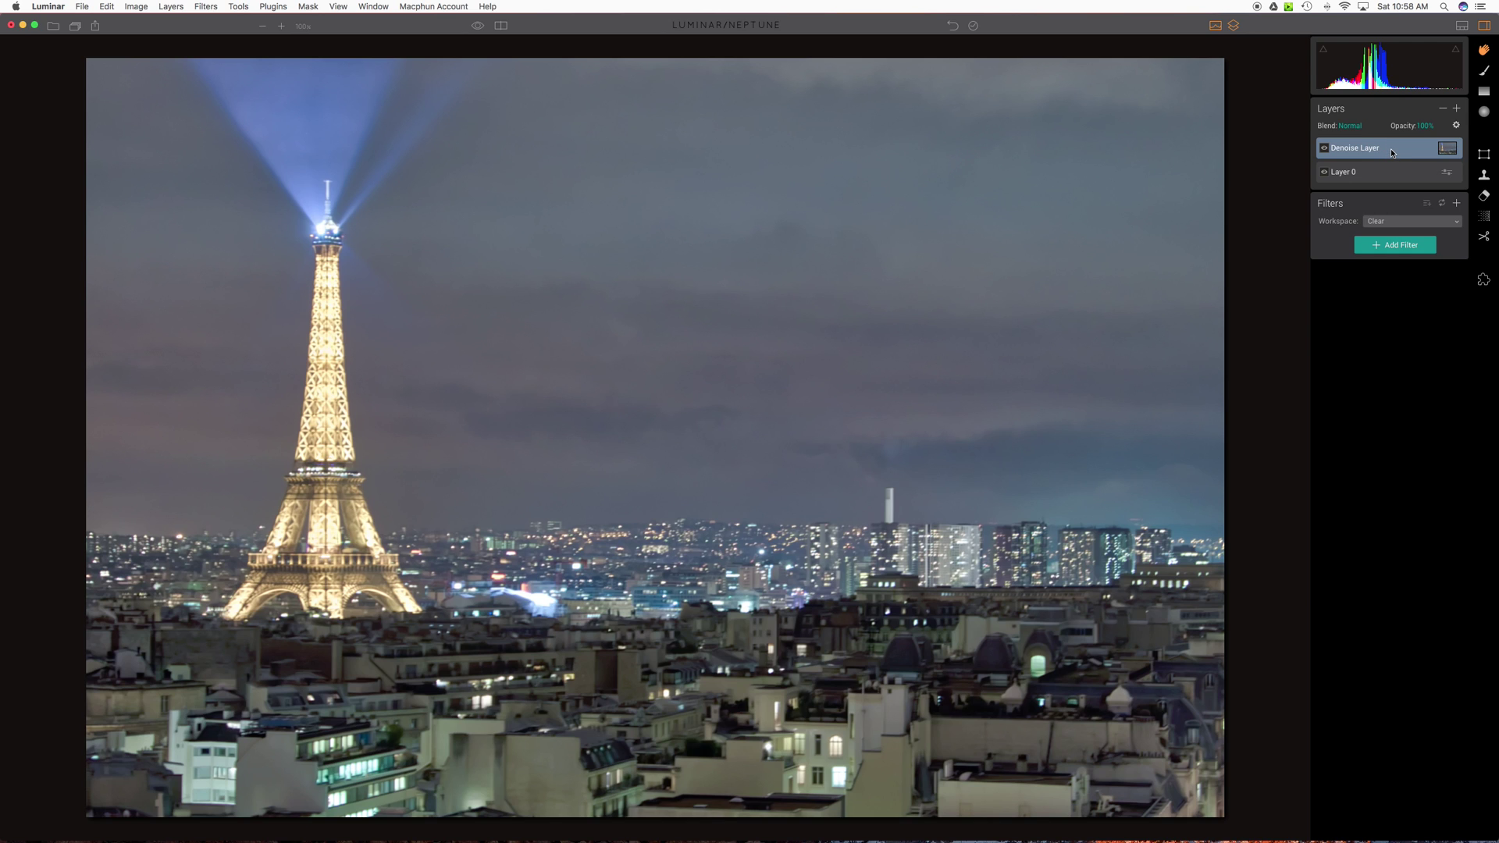
- Review the filters on Layer 0 and reselect the Denoise Layer
{"action": "left_click", "coordinate": [1360, 179]}
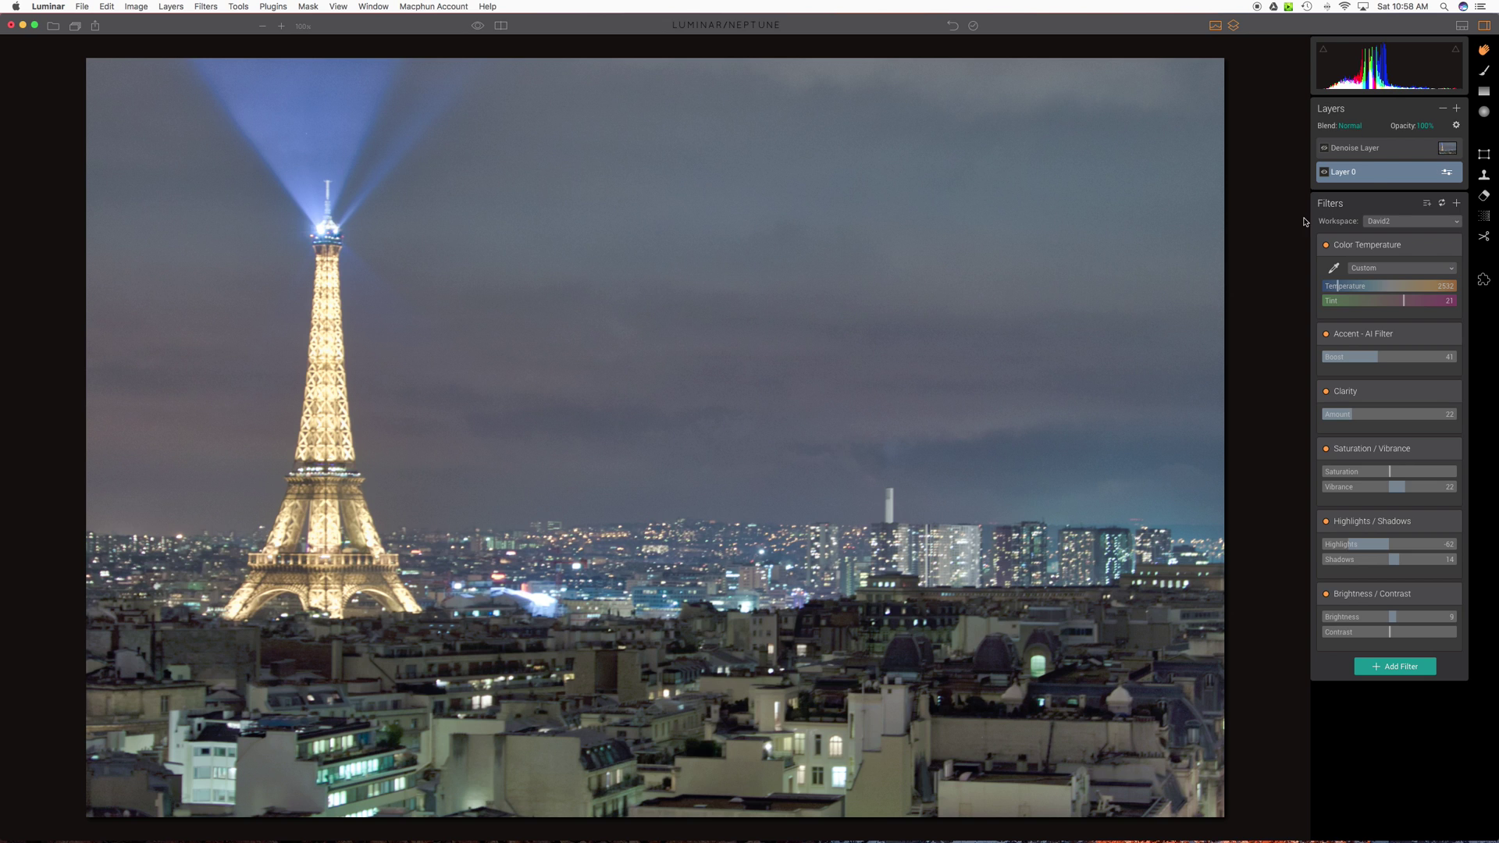
{"action": "left_click", "coordinate": [1390, 154]}
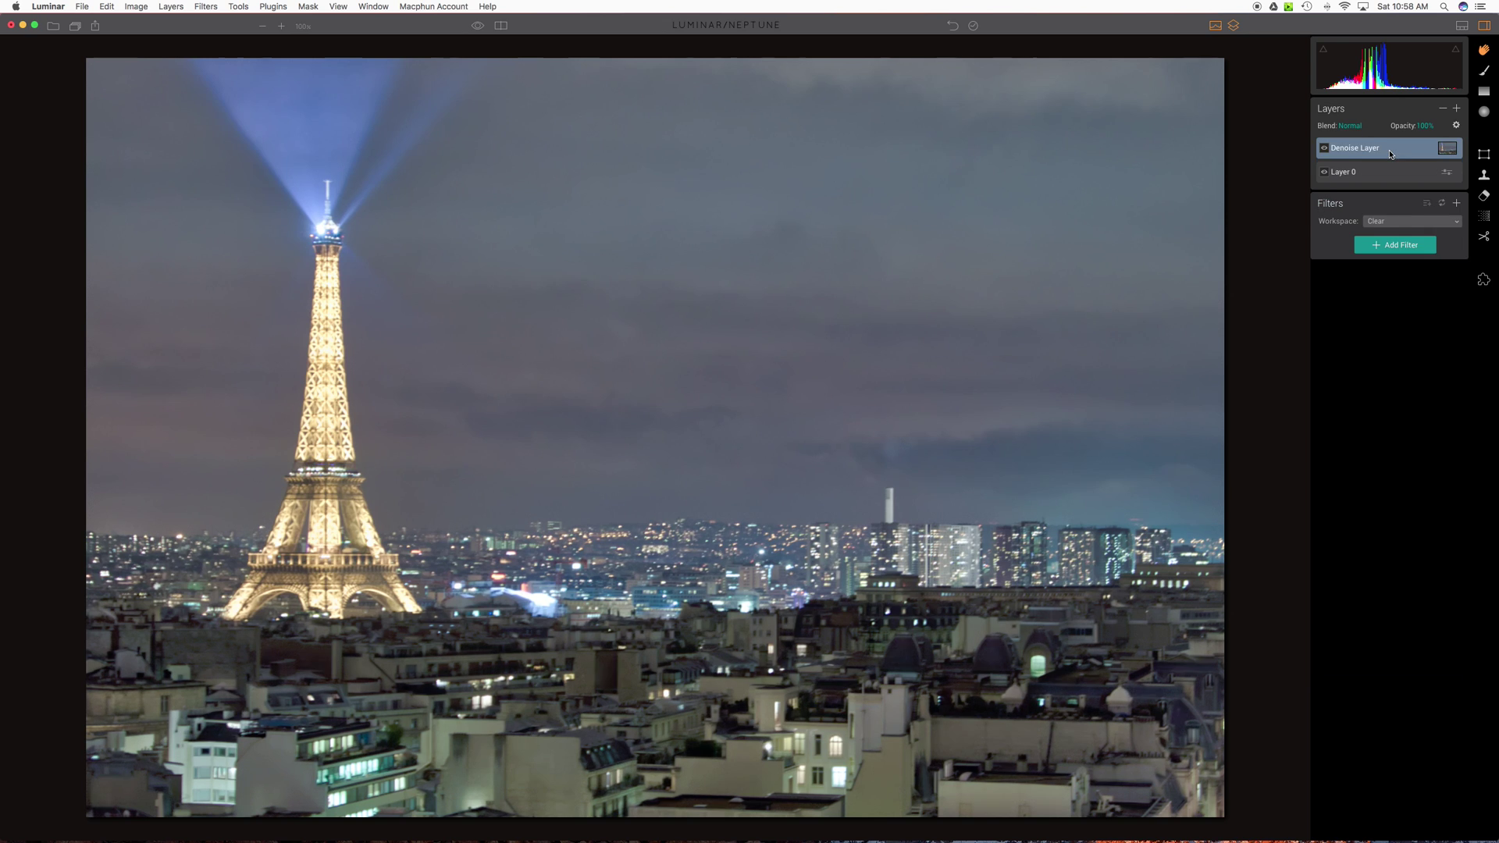